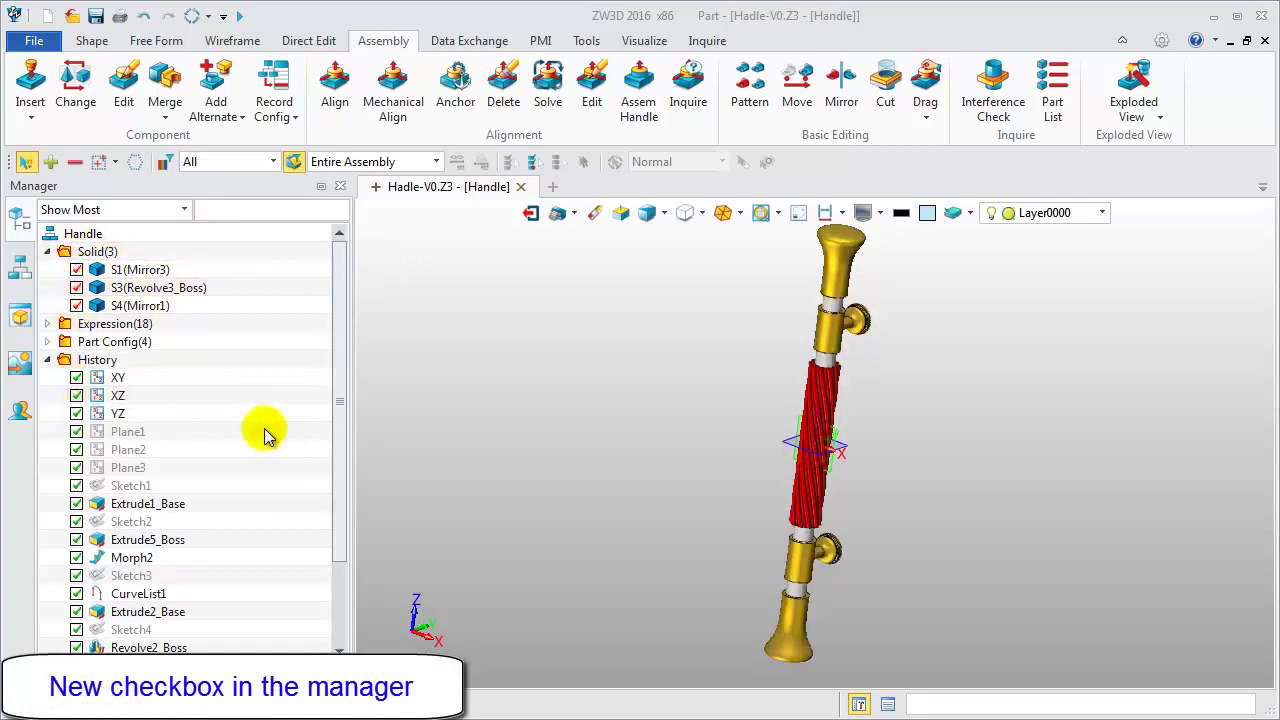
Step: Import Handle.stl into the current Handle part as a grey mesh
click(1161, 40)
click(850, 708)
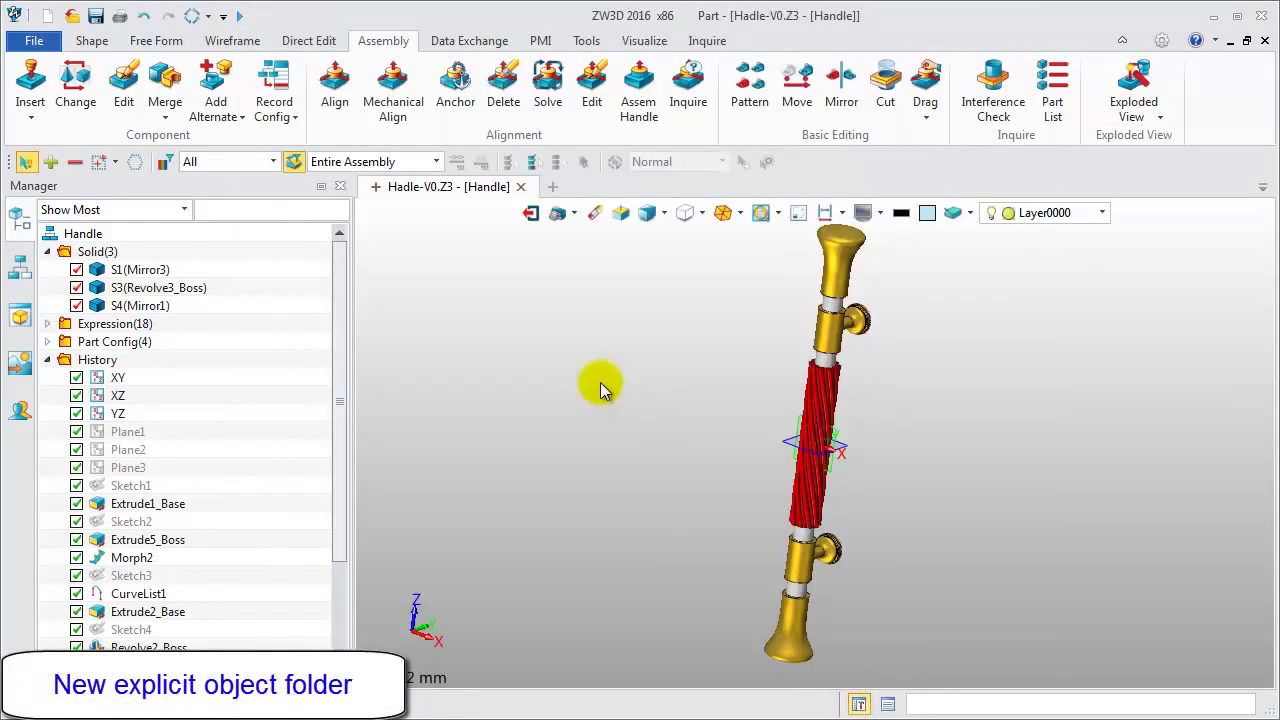
click(460, 40)
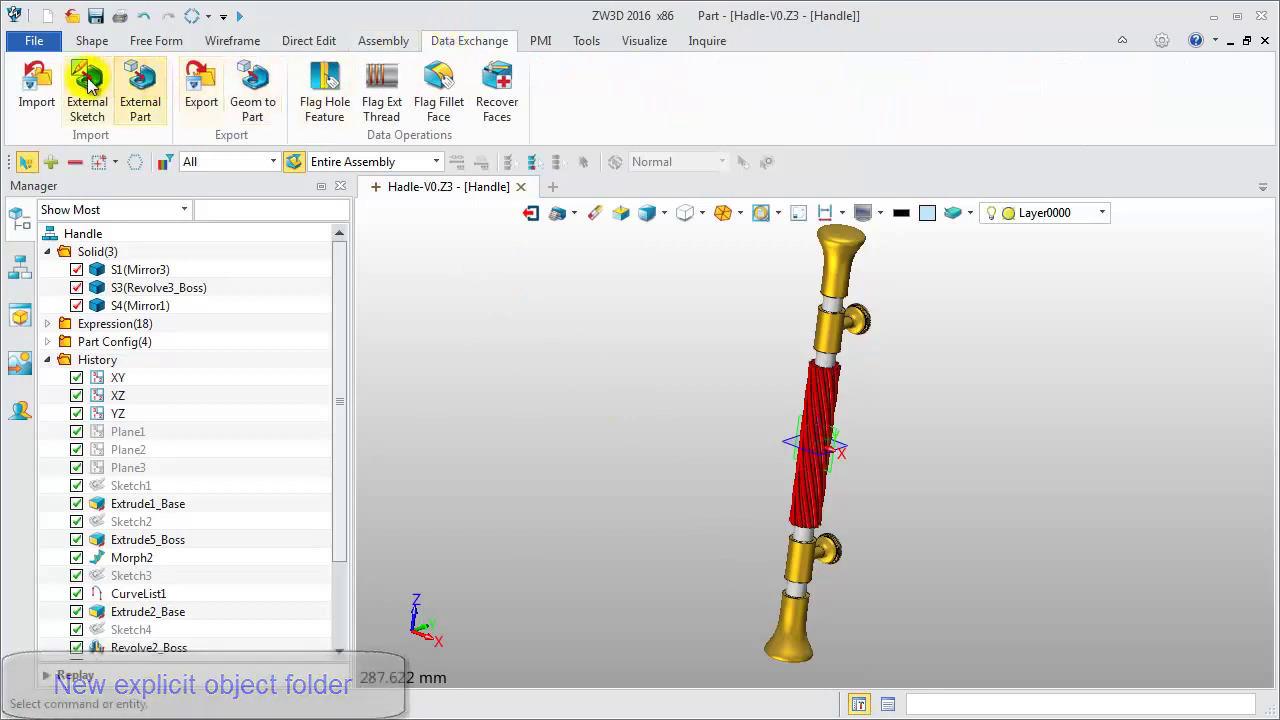
click(36, 85)
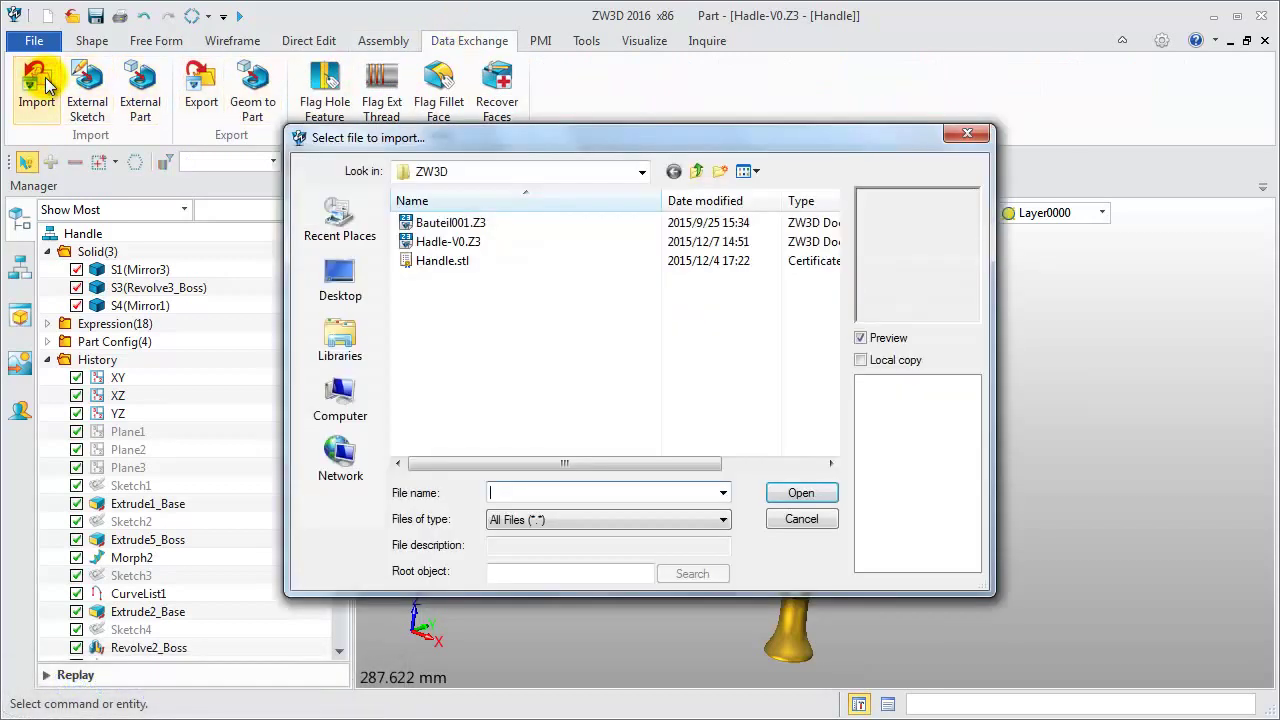
click(477, 261)
click(790, 492)
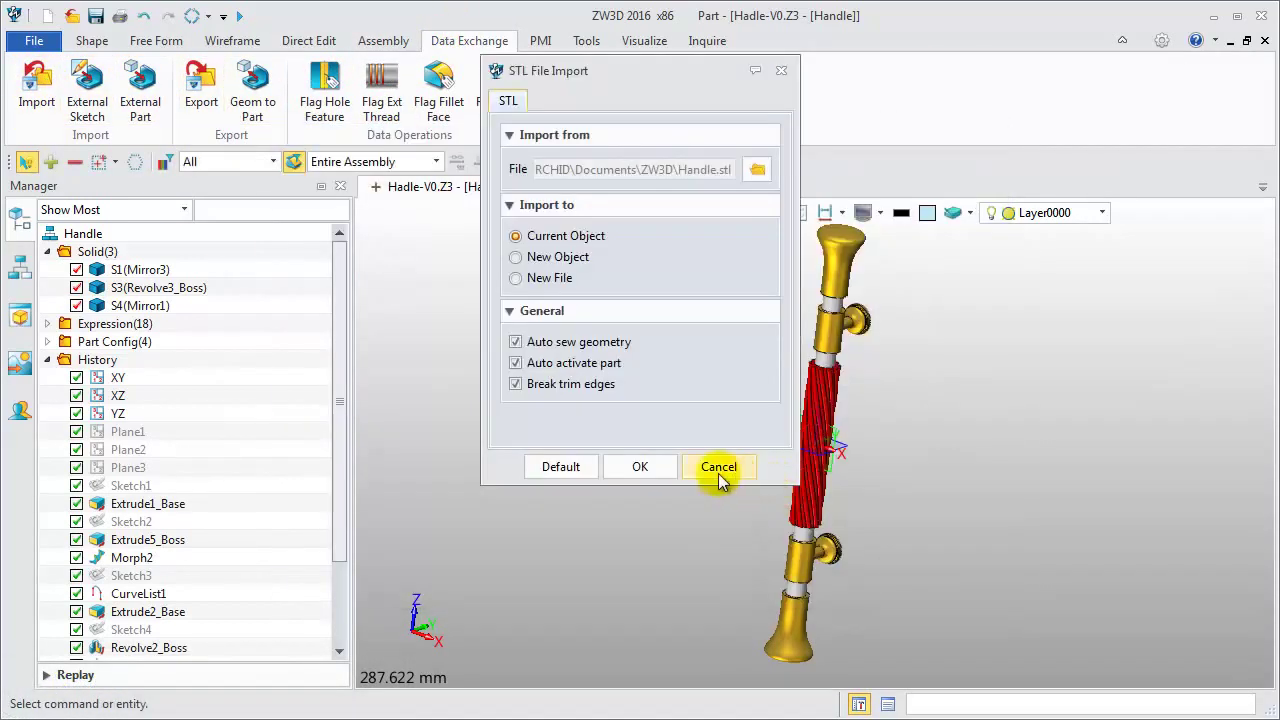
click(638, 466)
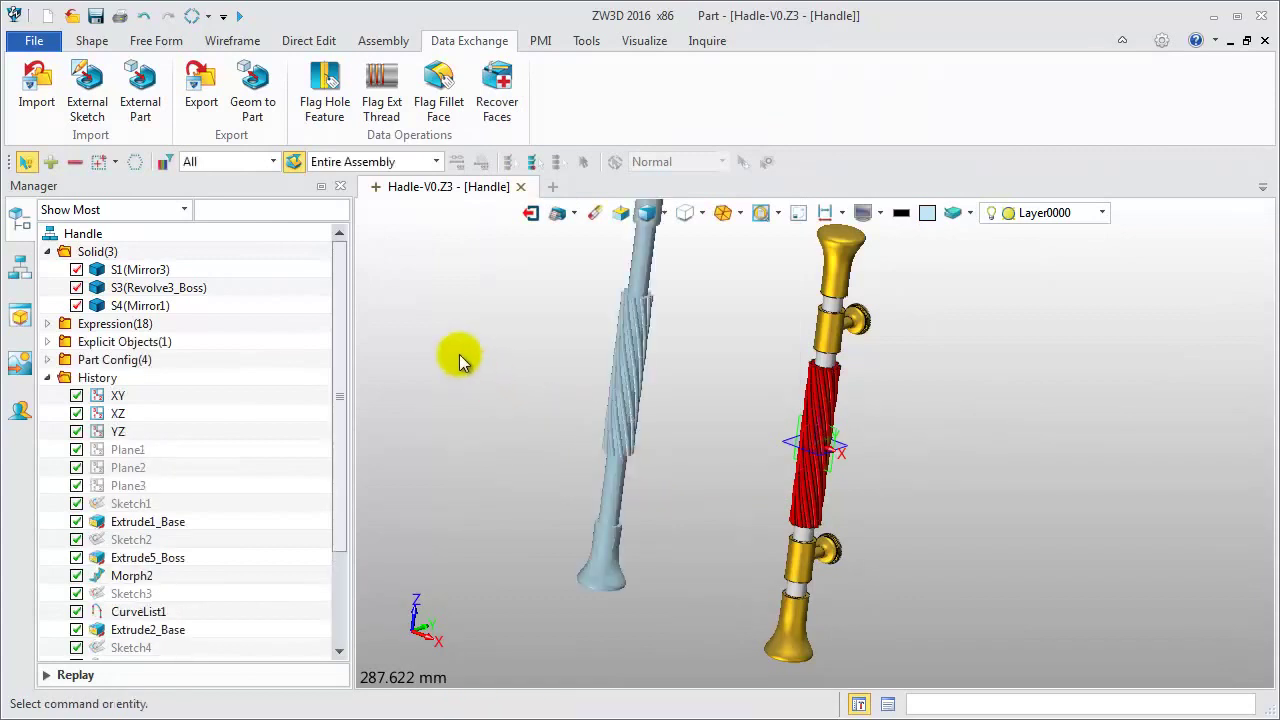
Step: Check the imported Handle.stl in wireframe, then untick it under Explicit Objects to hide it
click(47, 341)
click(638, 452)
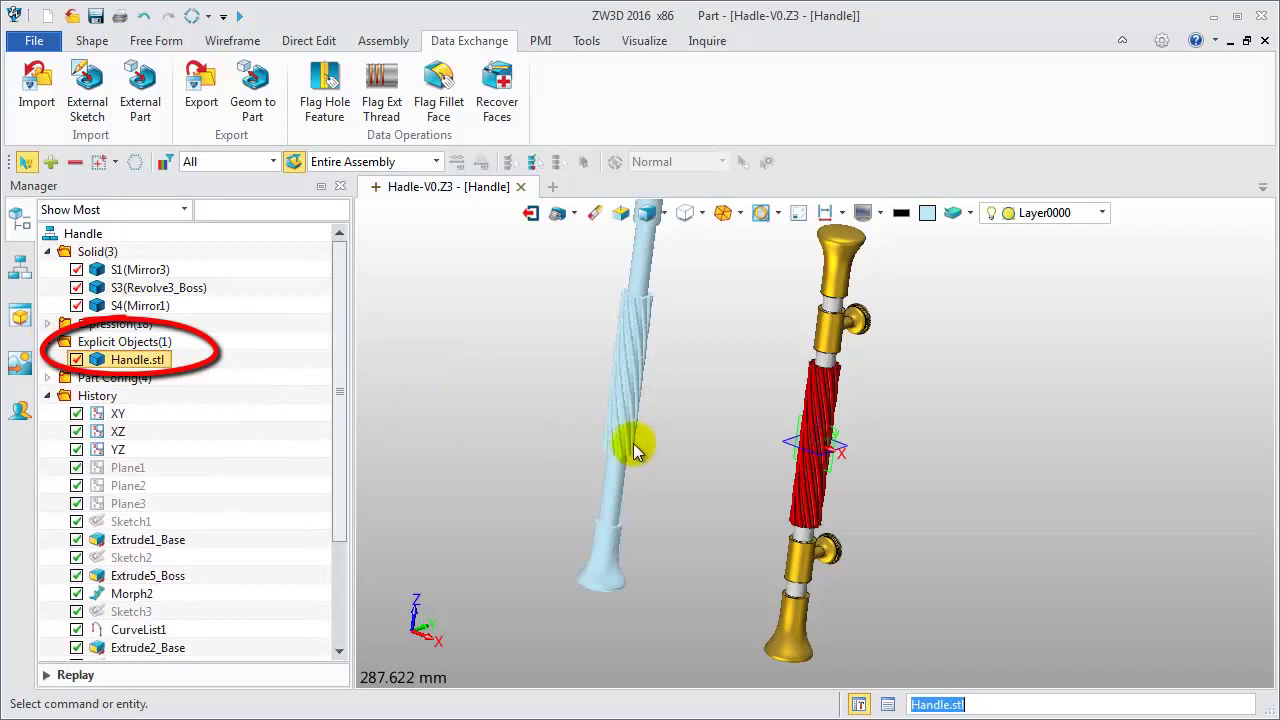
key(ctrl+f)
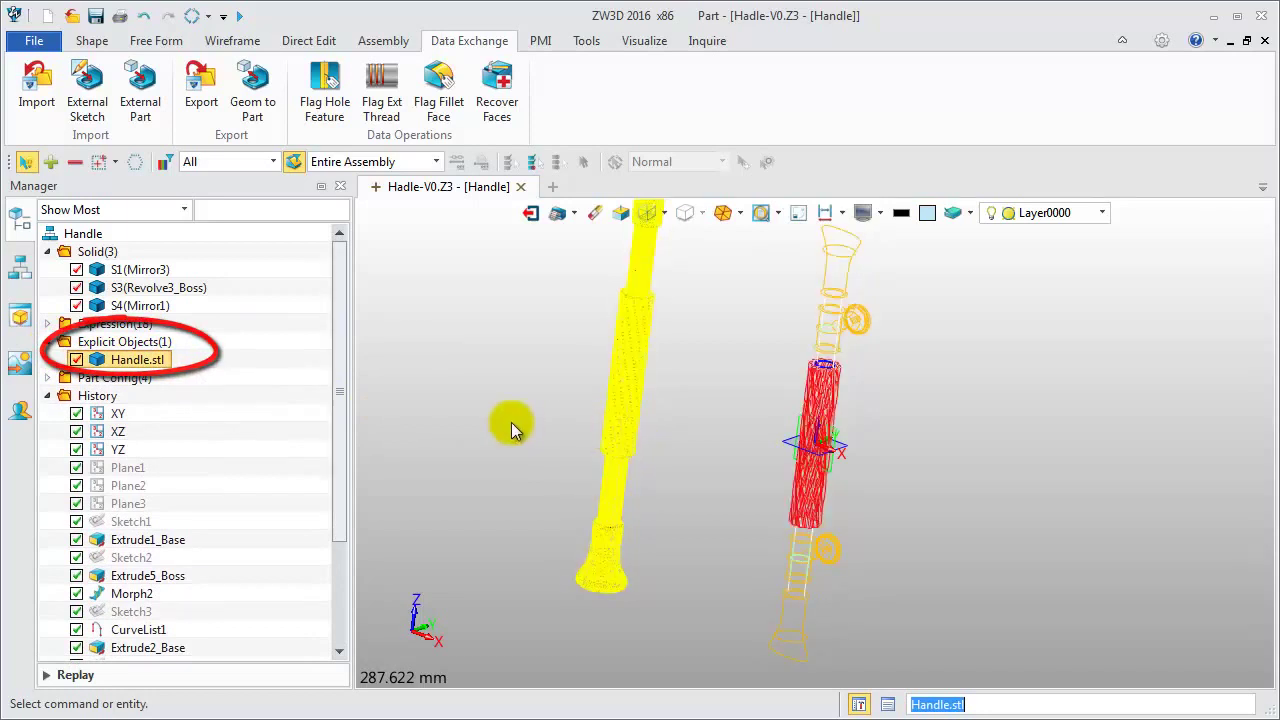
key(ctrl+f)
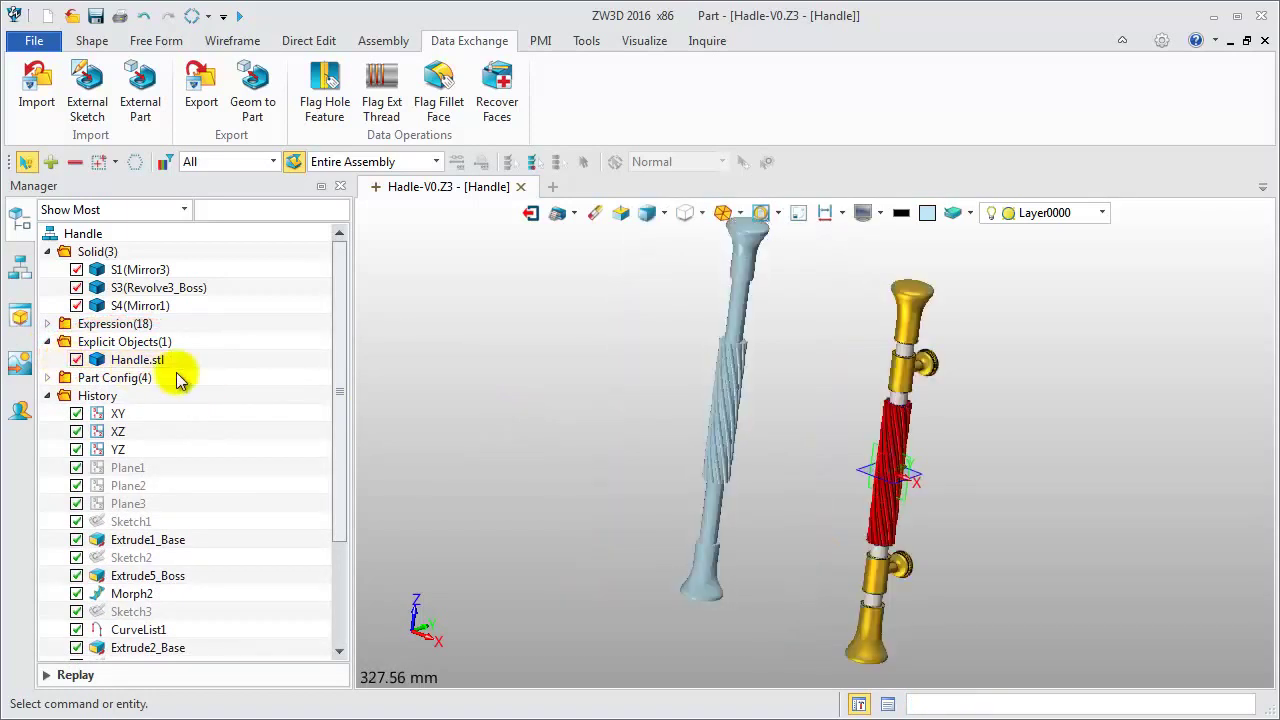
click(76, 360)
click(76, 360)
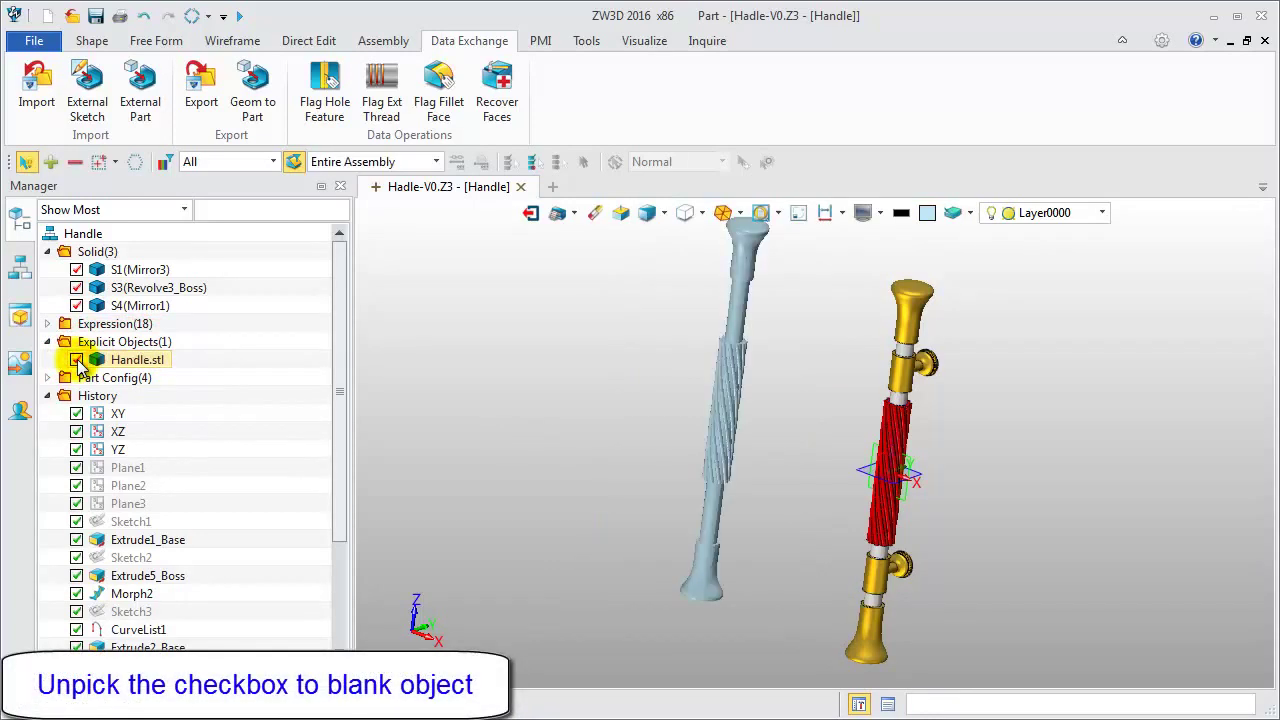
click(76, 360)
click(47, 341)
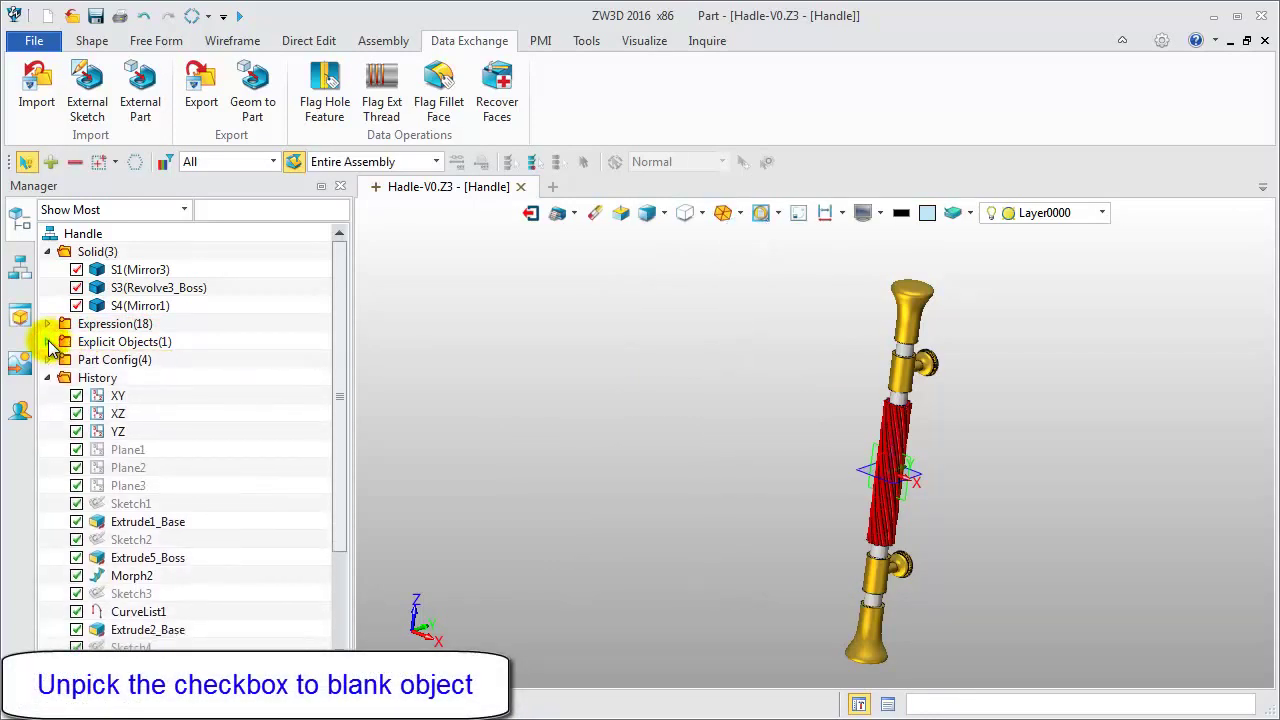
Step: Blank All three solids, then Unblank All to show them again
right_click(112, 248)
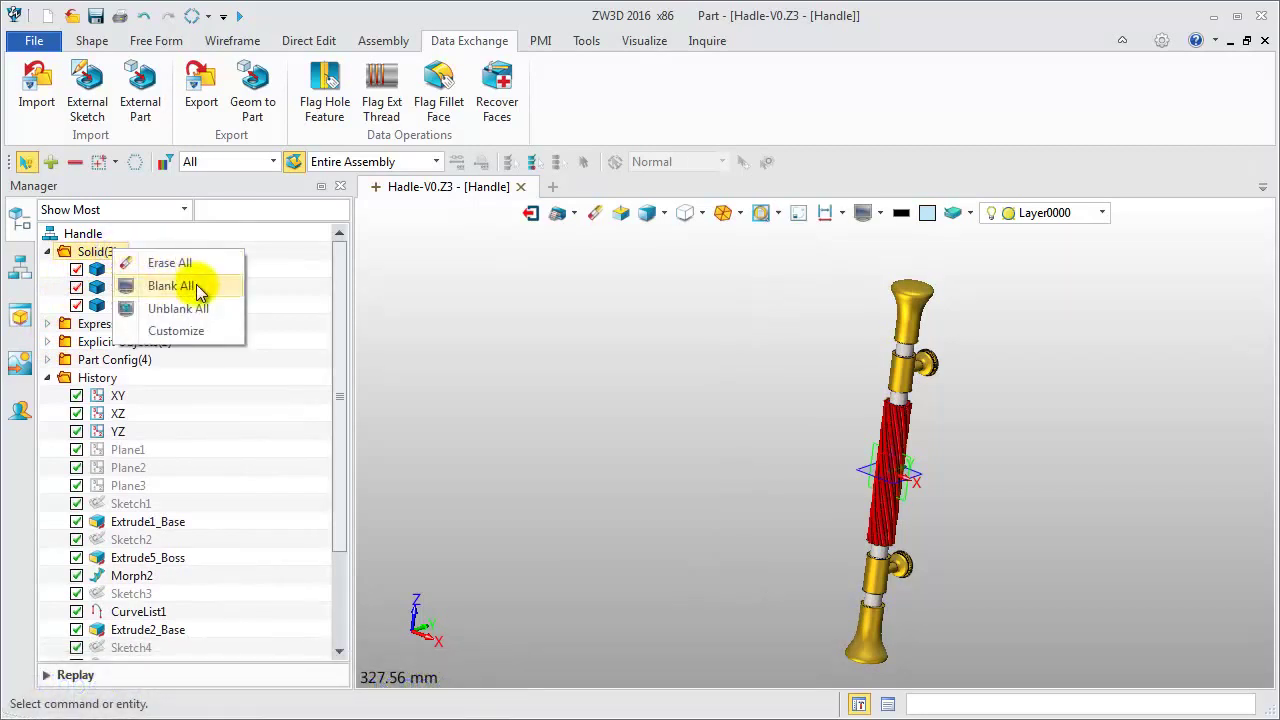
click(199, 289)
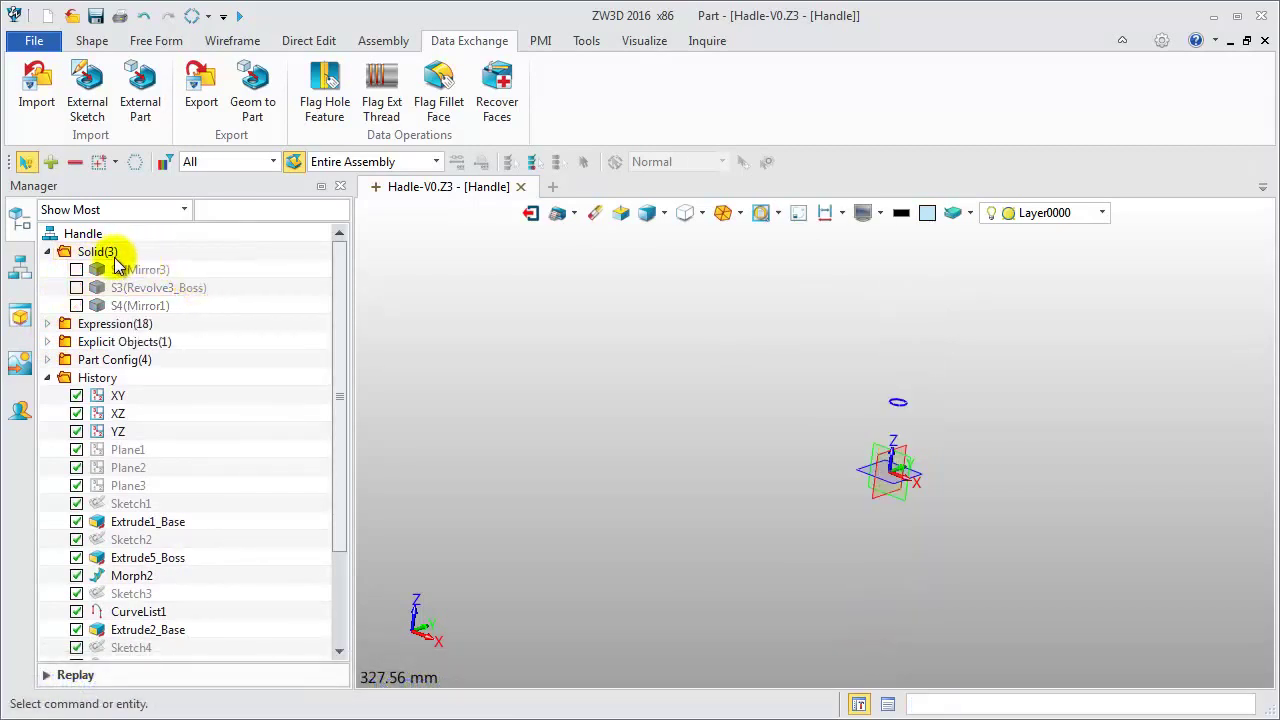
right_click(112, 254)
click(208, 314)
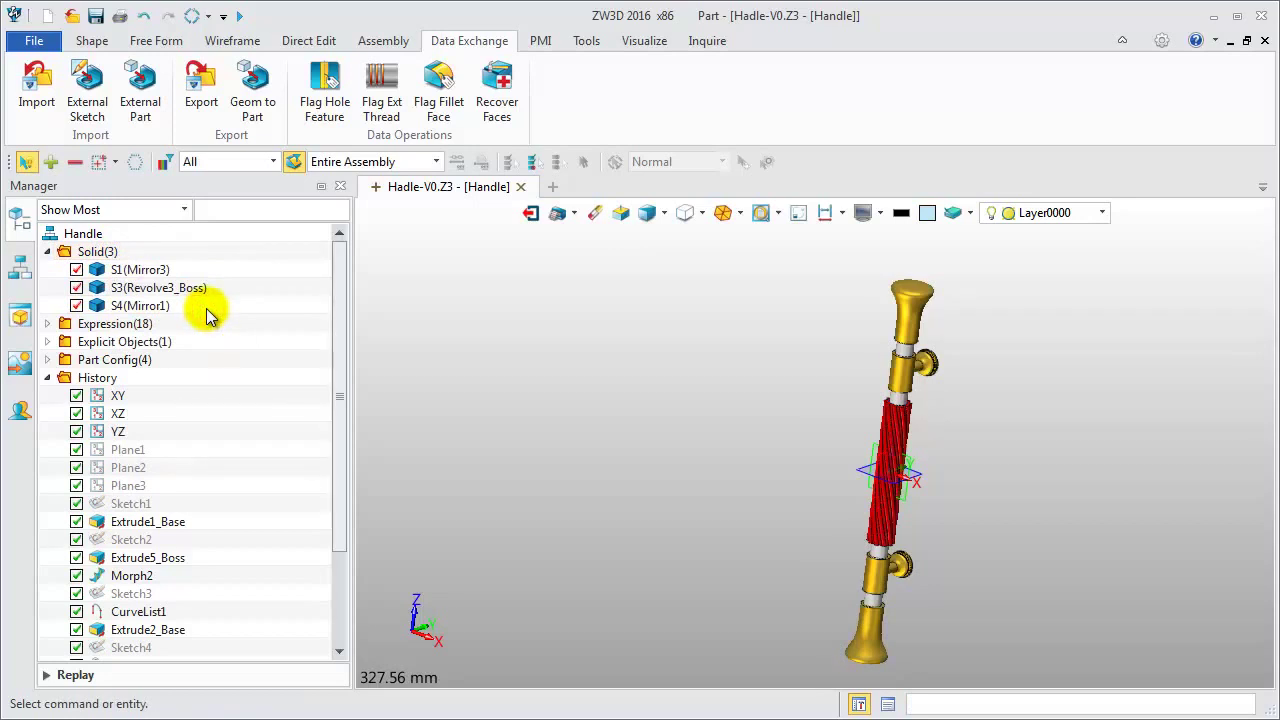
click(47, 251)
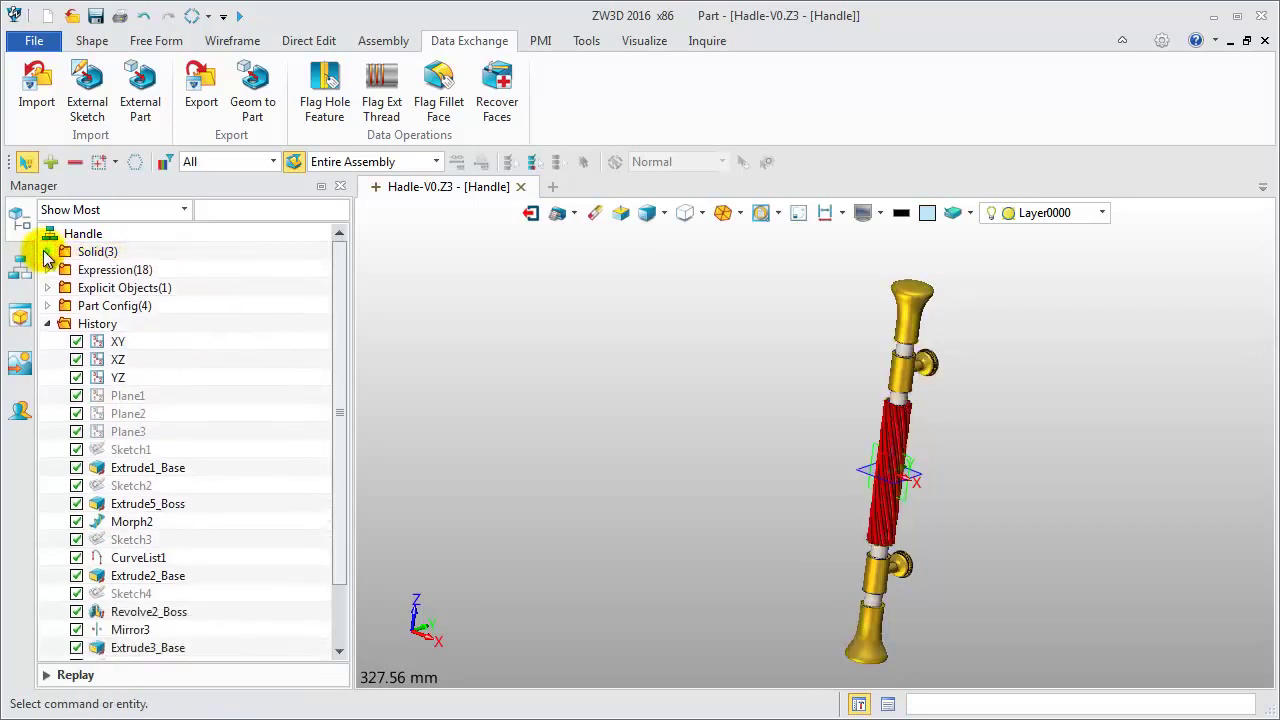
Step: Collapse the ribbon and suppress Extrude3_Base in the History tree
click(91, 41)
double_click(91, 41)
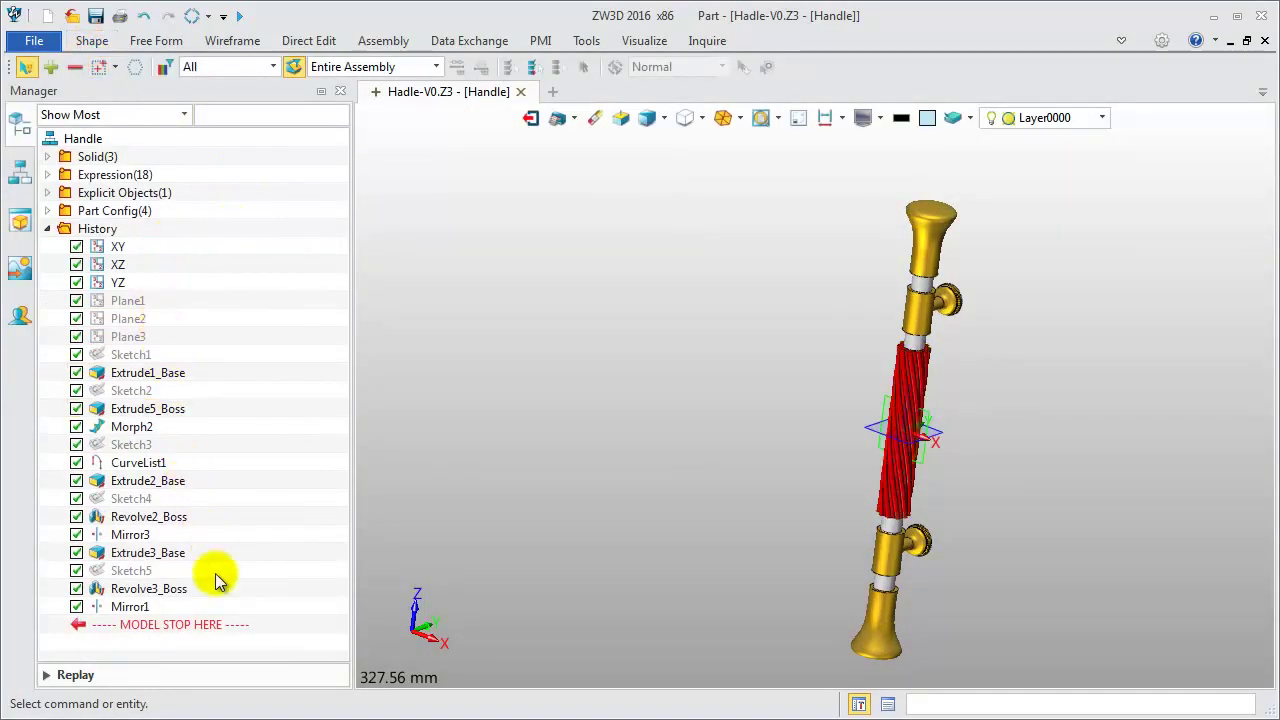
click(77, 552)
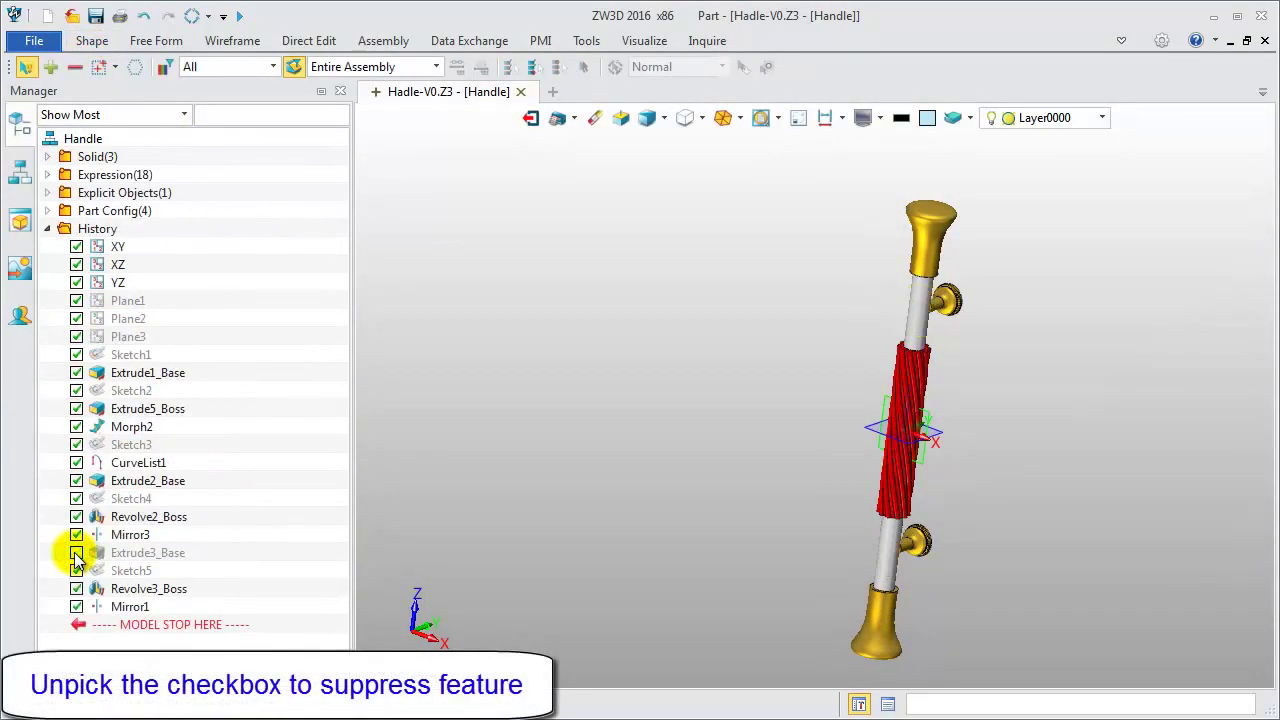
Step: Review the feature dependencies of Extrude3_Base
right_click(165, 560)
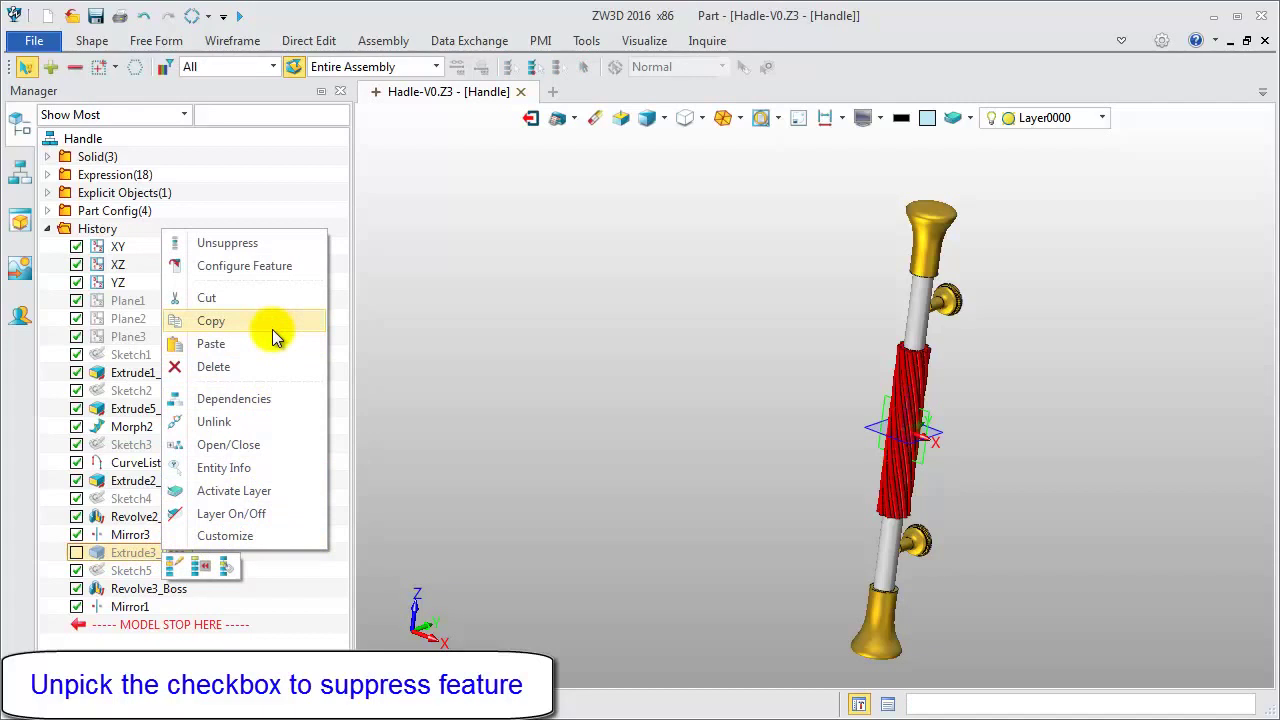
click(235, 399)
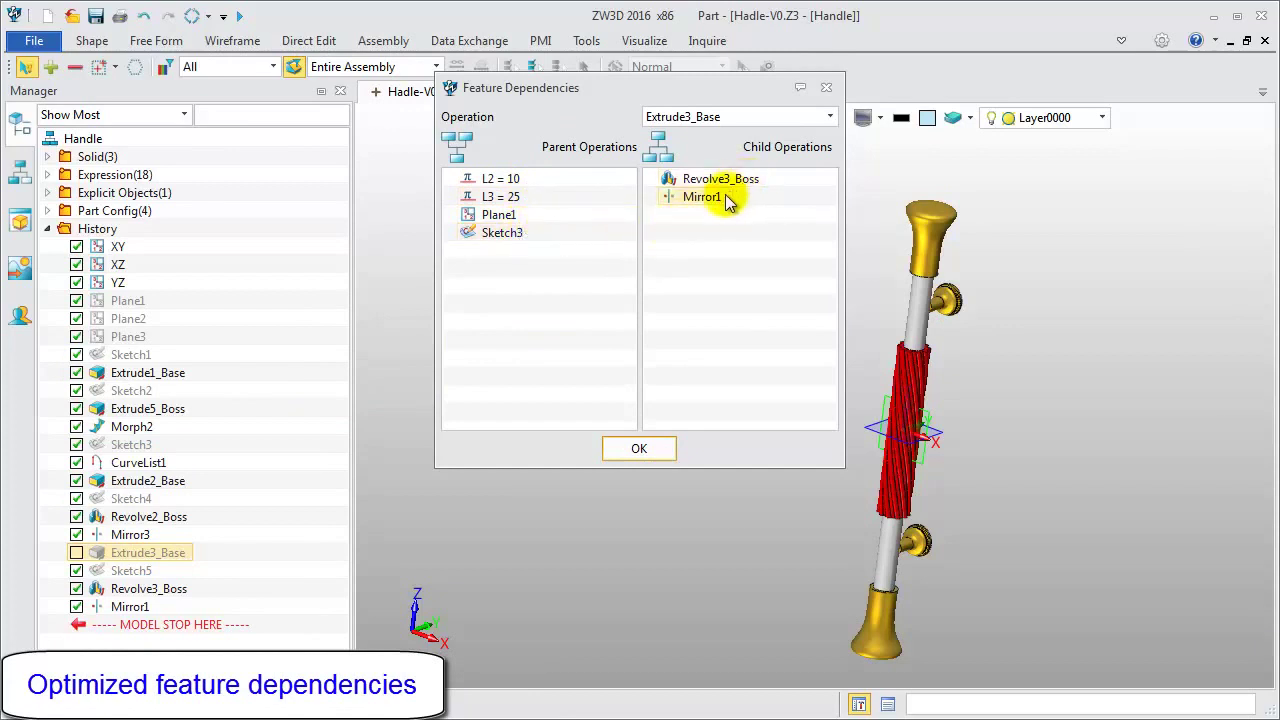
click(639, 451)
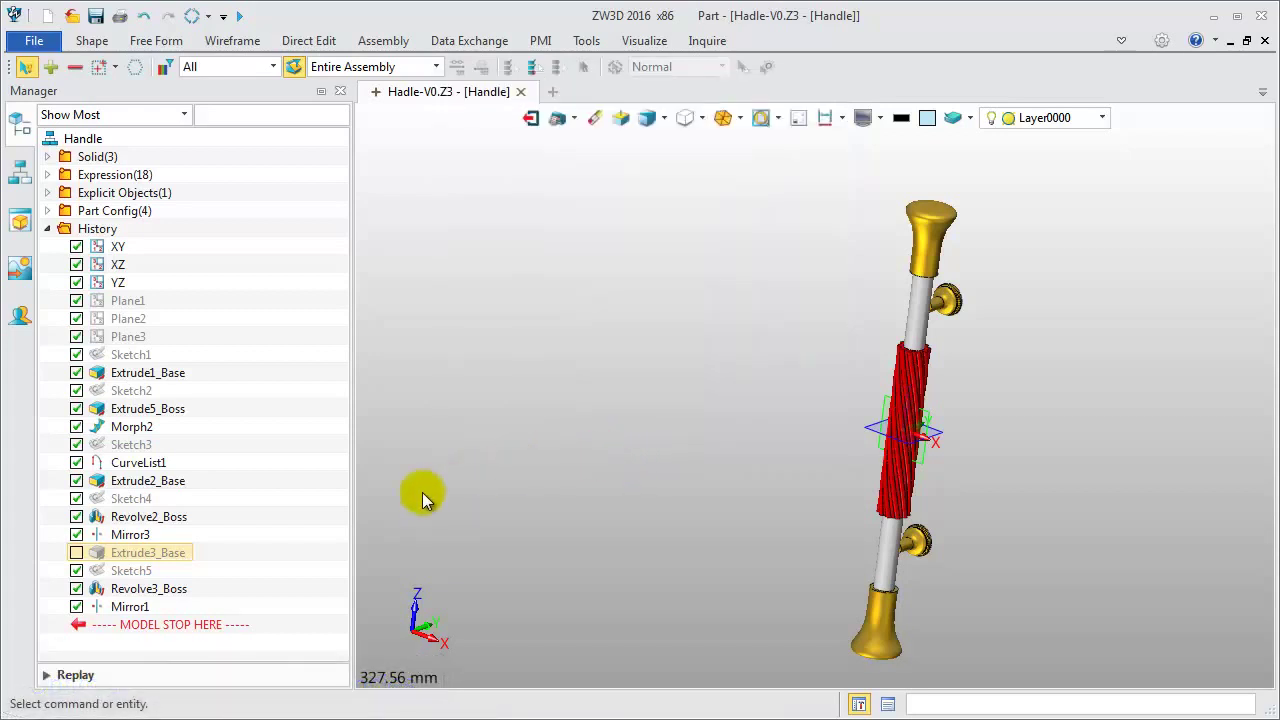
Step: Suppress Sketch5, Revolve3_Boss and Mirror1 together
click(128, 571)
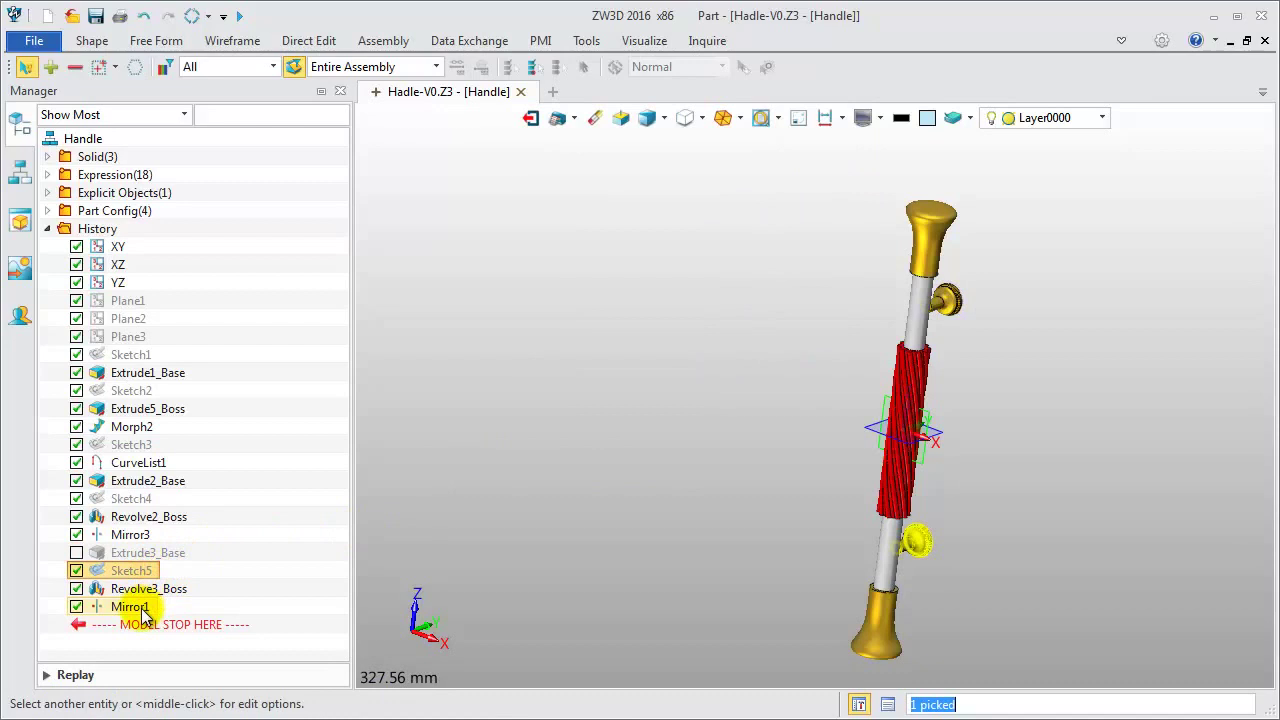
shift+click(142, 610)
right_click(145, 582)
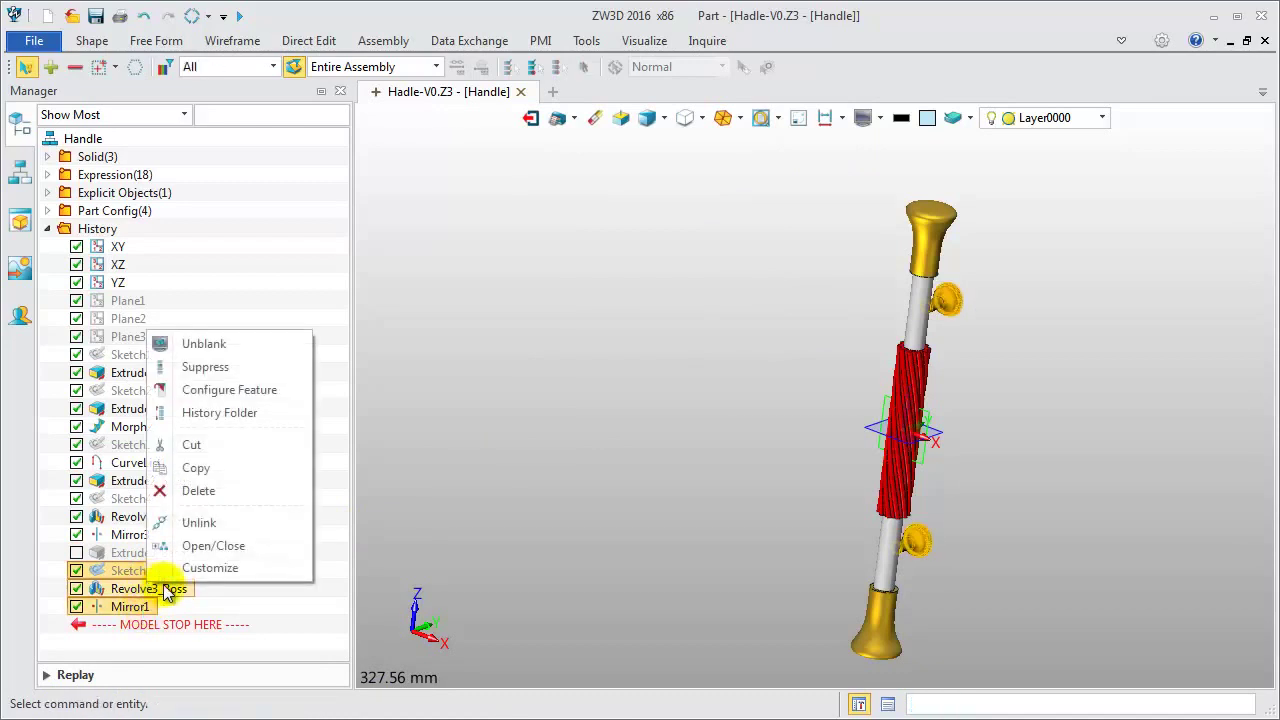
click(210, 368)
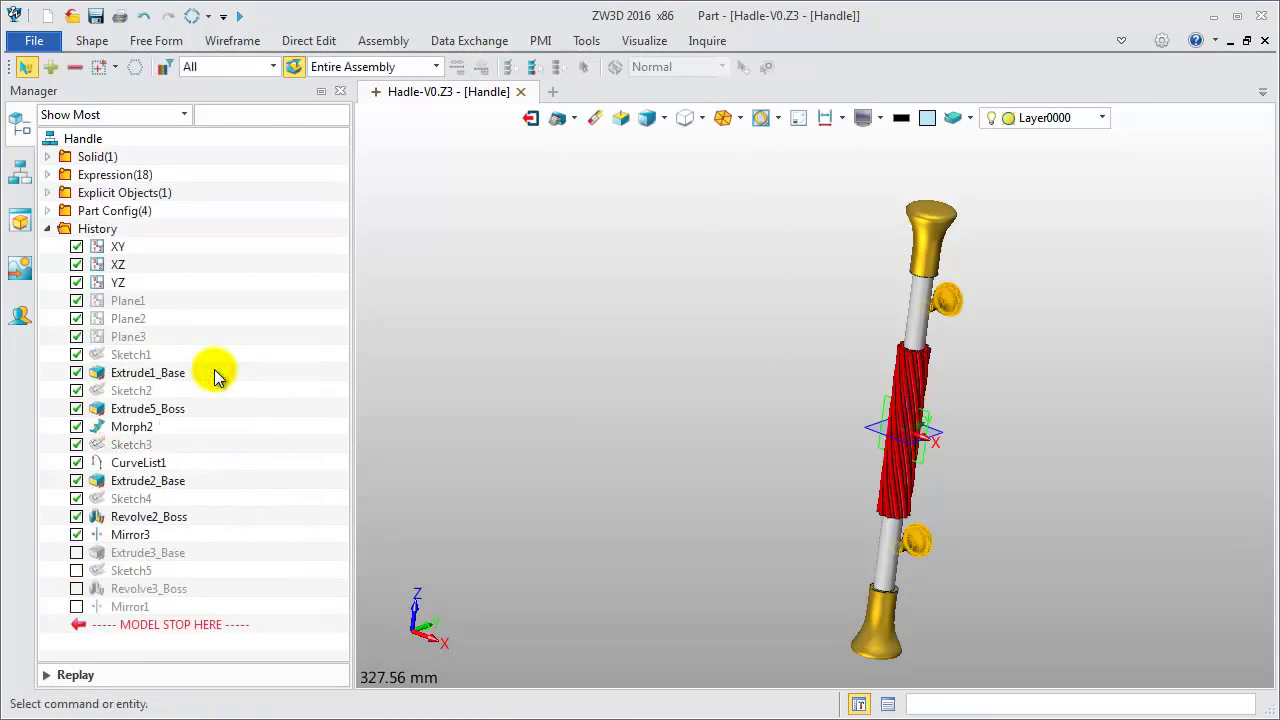
Step: Check Revolve3_Boss's parents, then unsuppress Revolve3_Boss with its parents and Mirror1
right_click(168, 590)
click(245, 446)
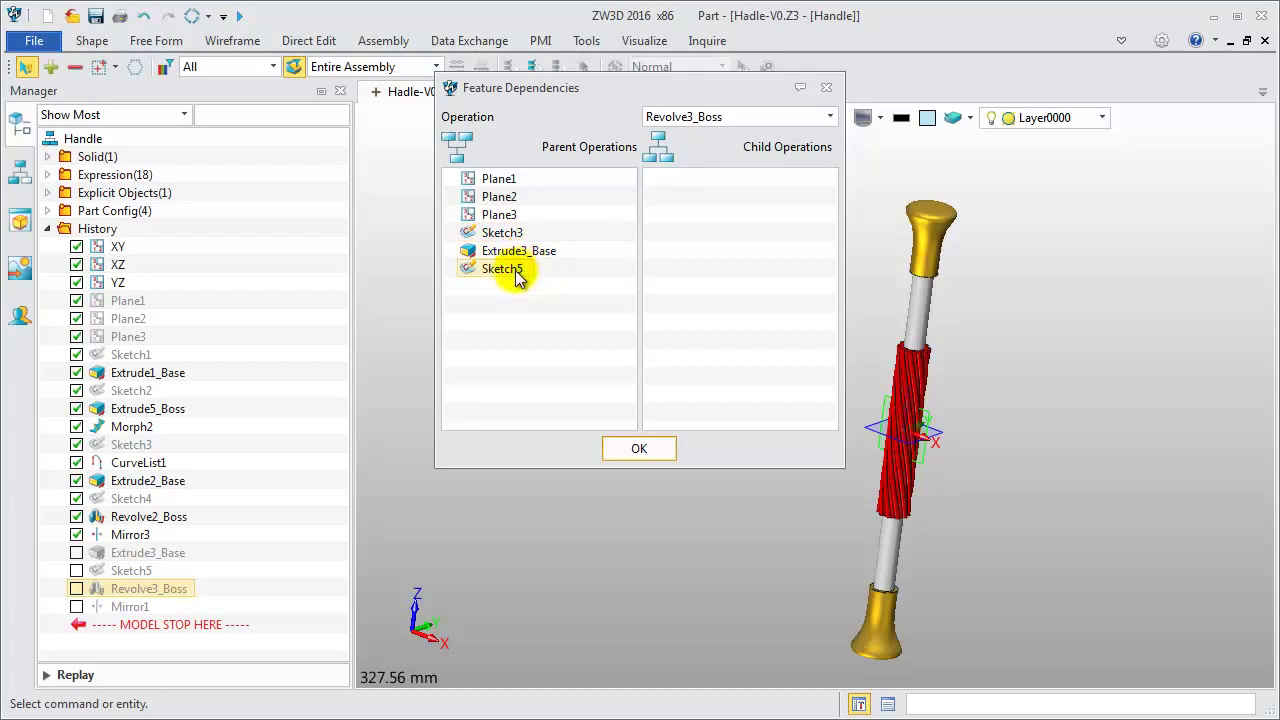
click(636, 450)
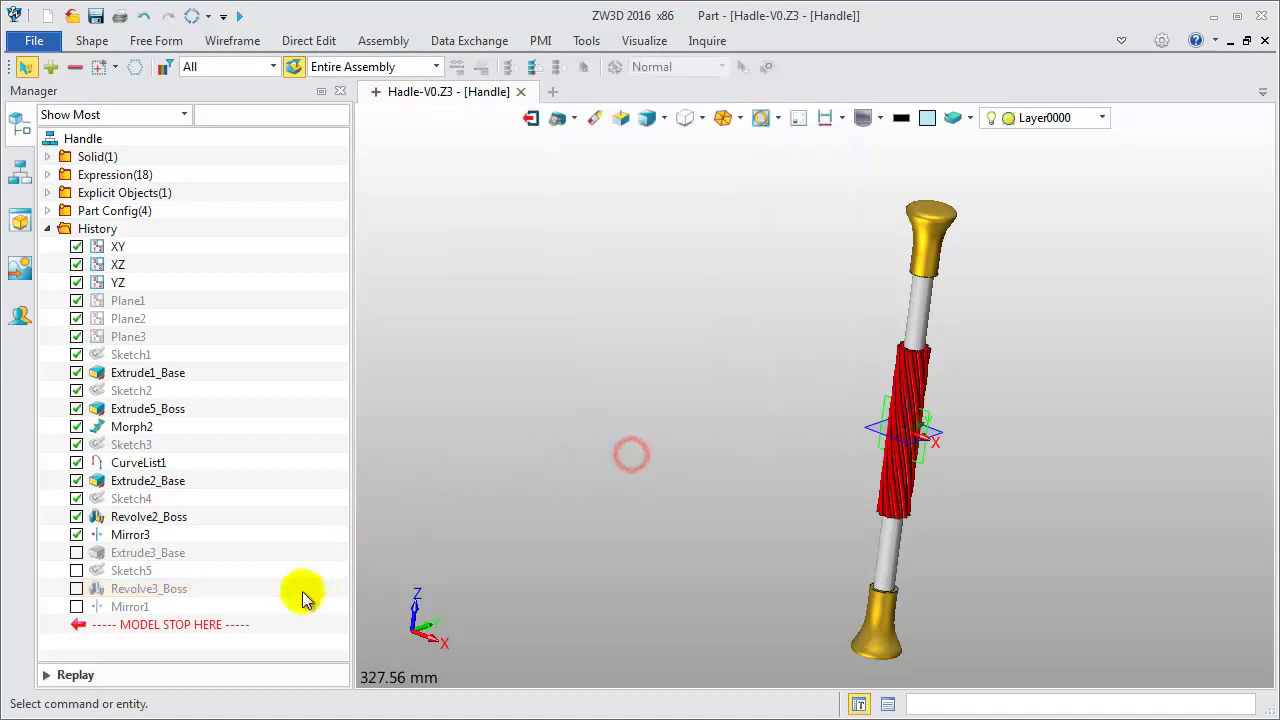
click(77, 589)
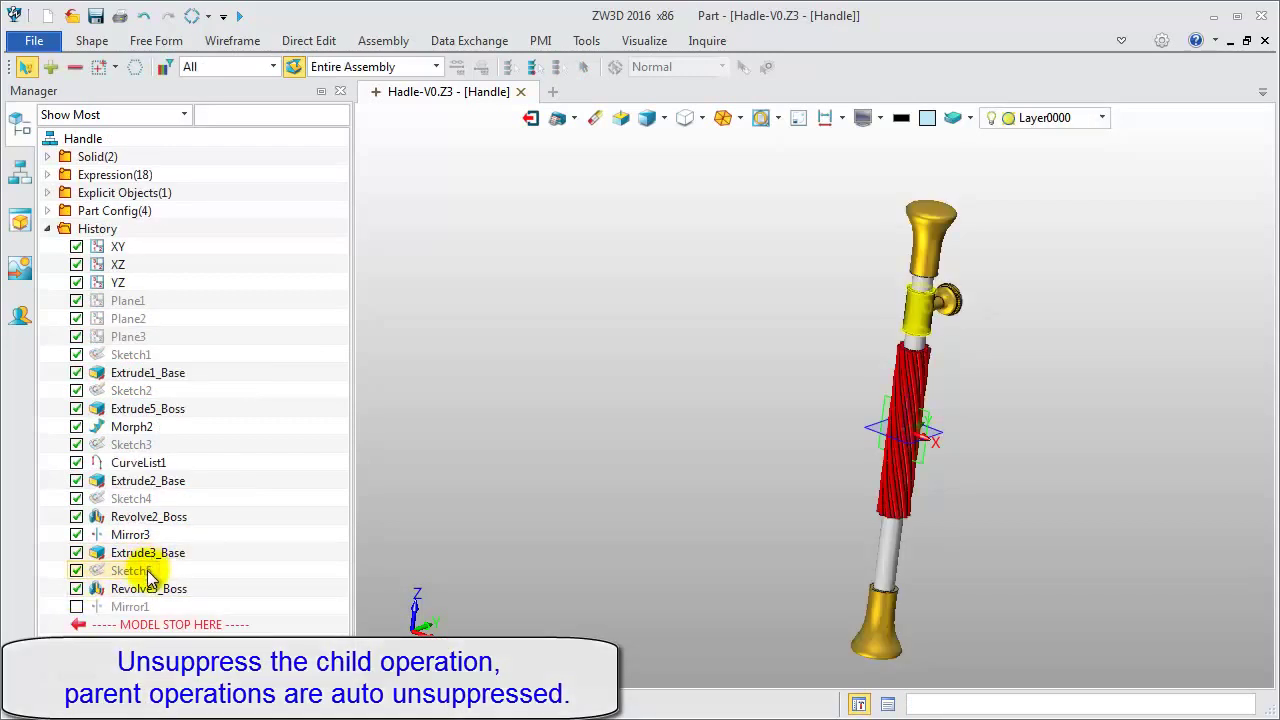
click(76, 607)
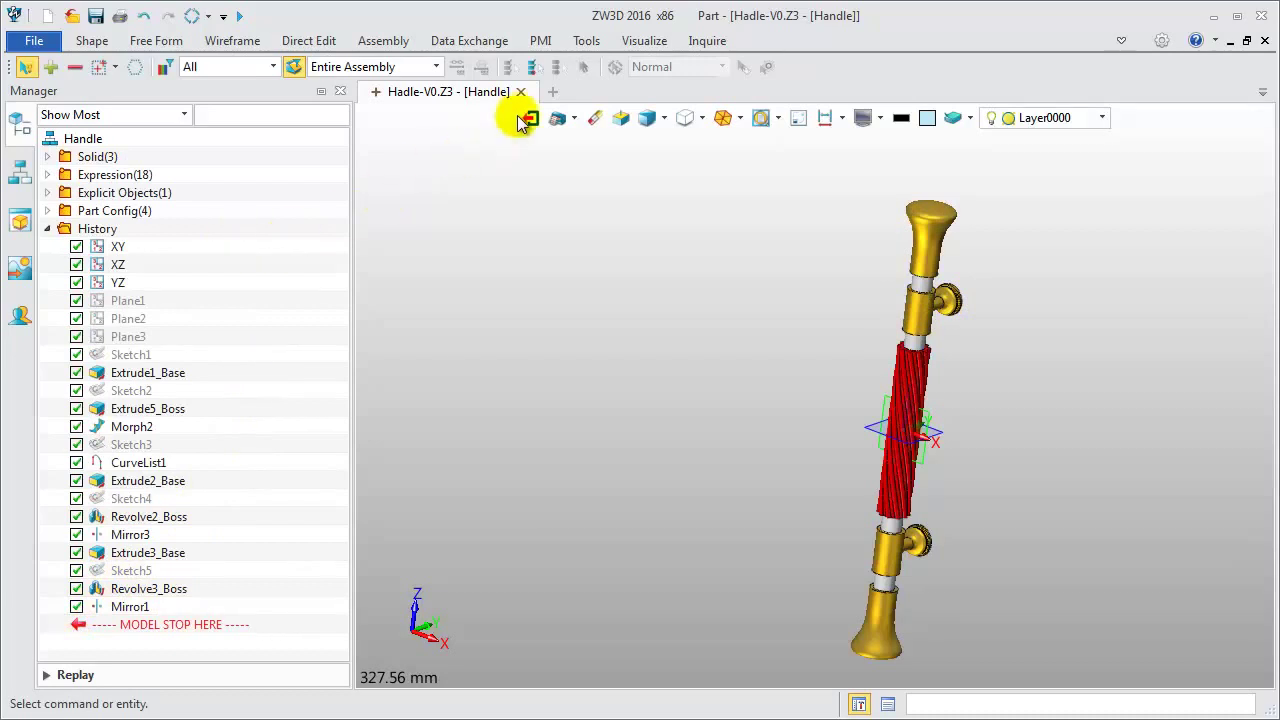
Step: Create a variable named A with expression 1 via Tools > Variable
click(587, 40)
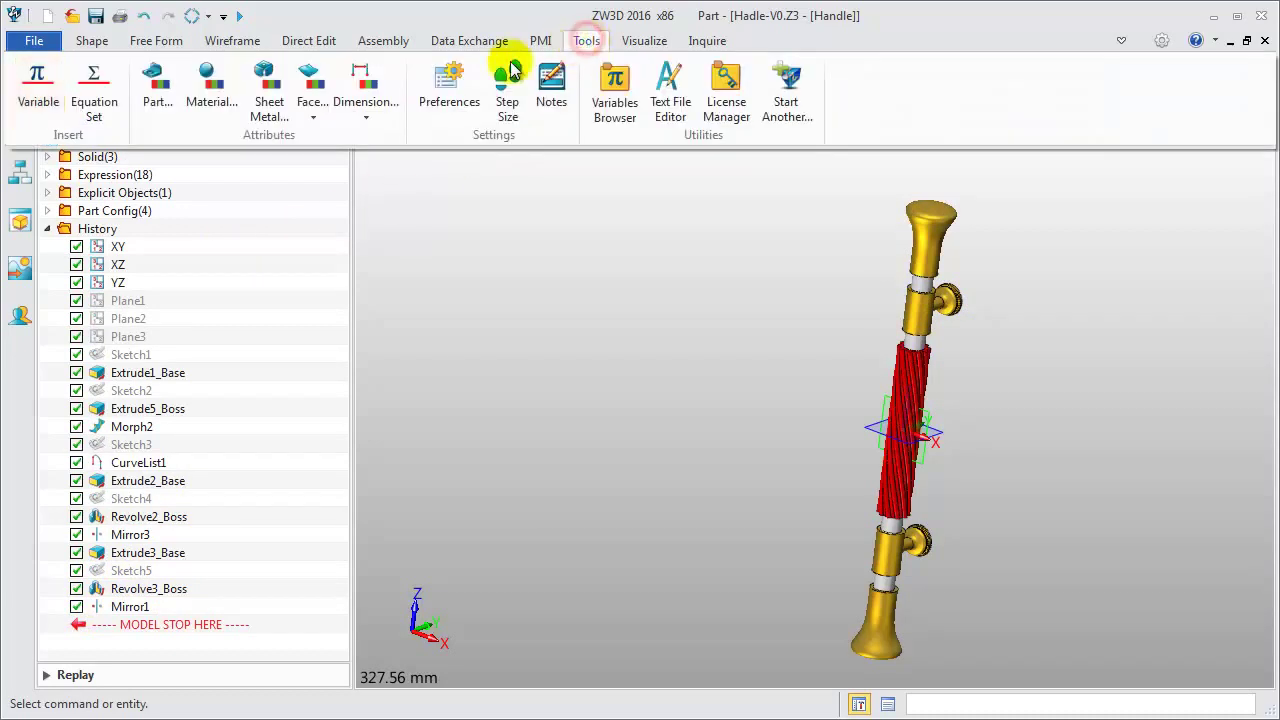
click(38, 85)
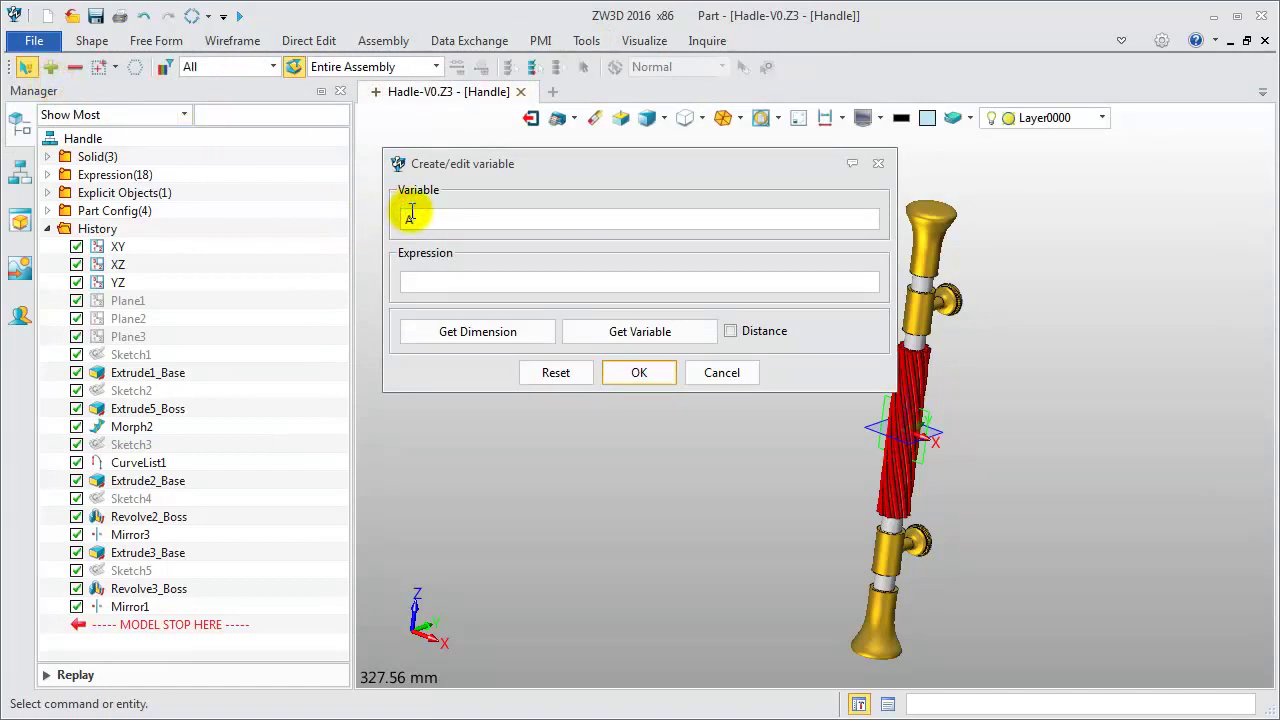
click(430, 287)
text(1)
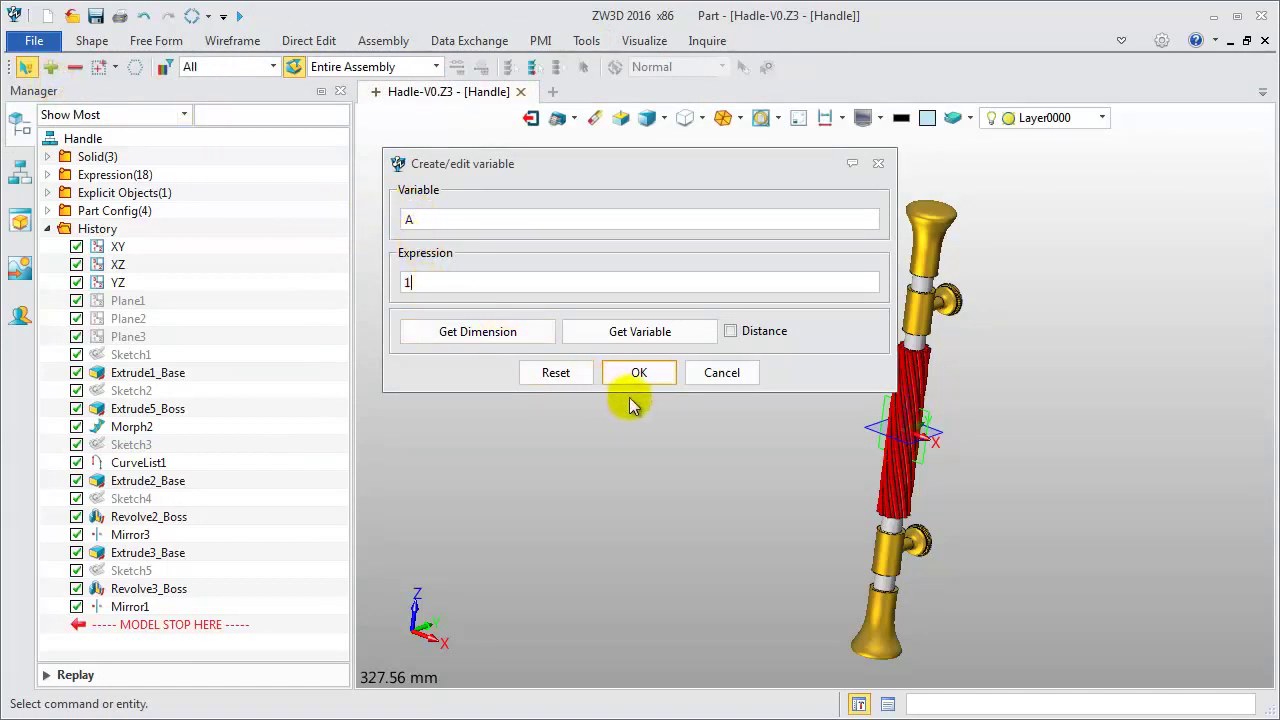
click(632, 373)
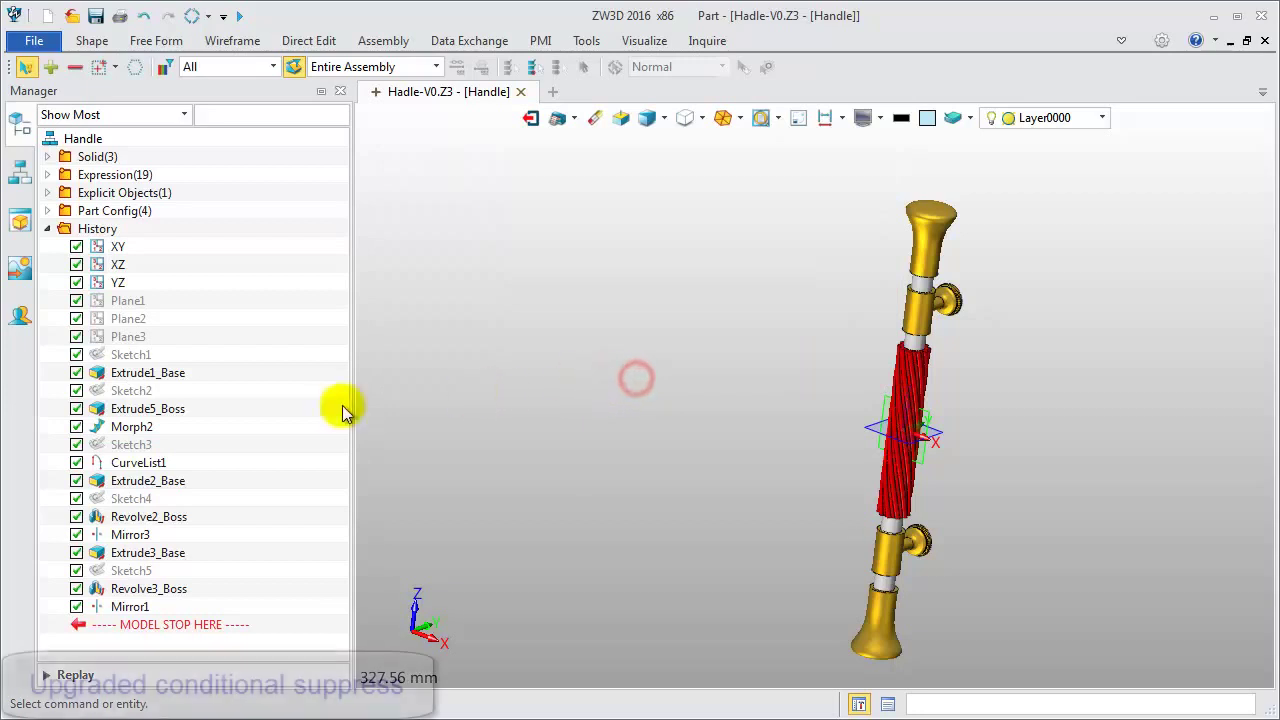
Step: Conditionally suppress Extrude3_Base and Revolve3_Boss with the condition A=1
right_click(238, 262)
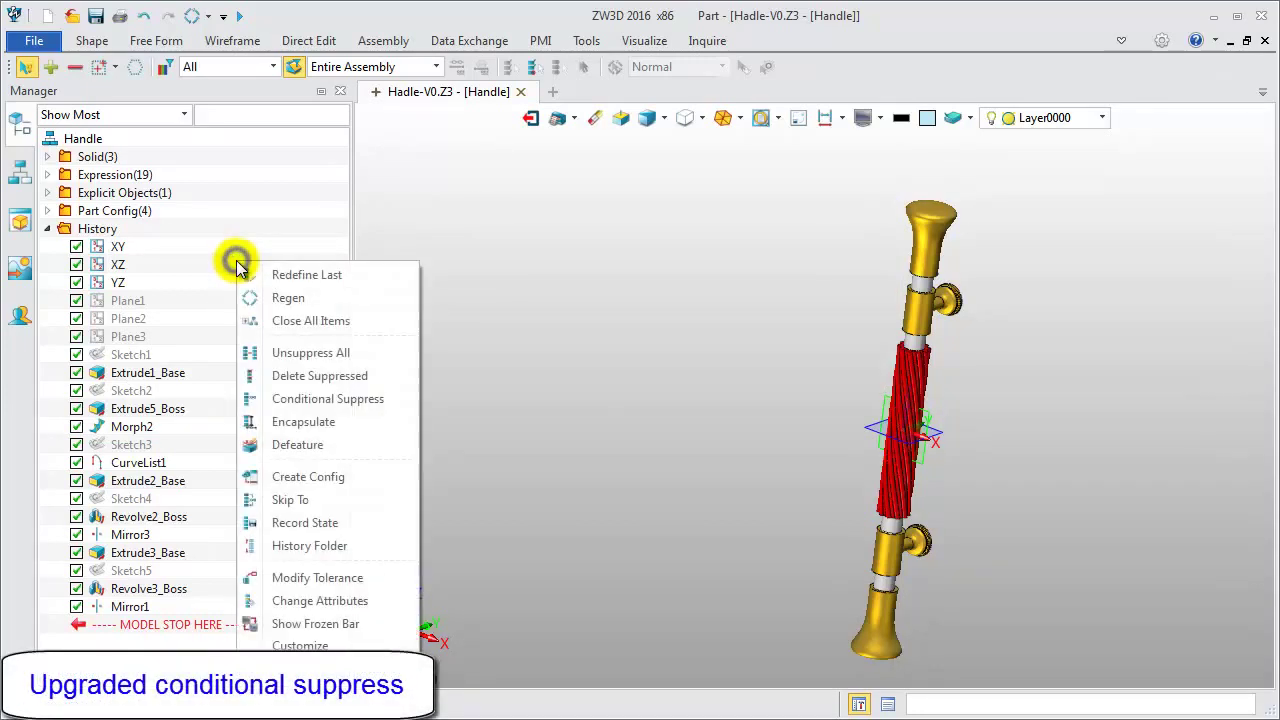
click(282, 400)
drag(800, 320, 803, 335)
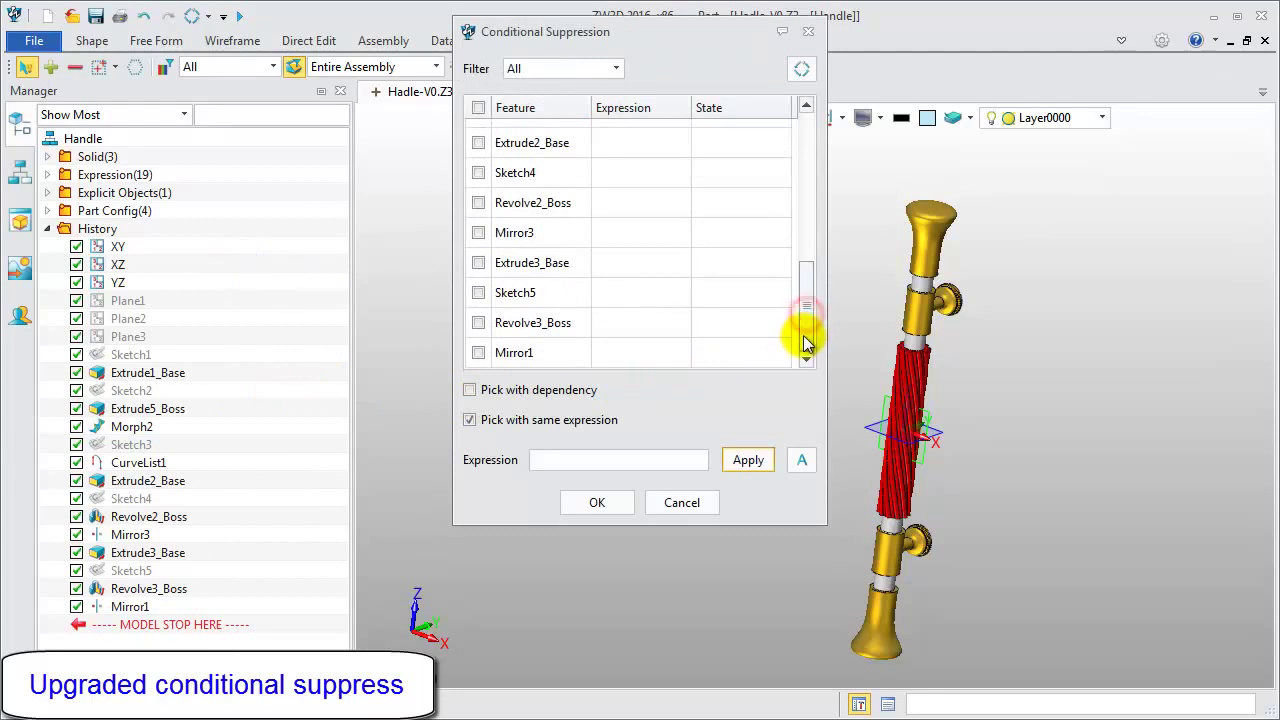
click(480, 264)
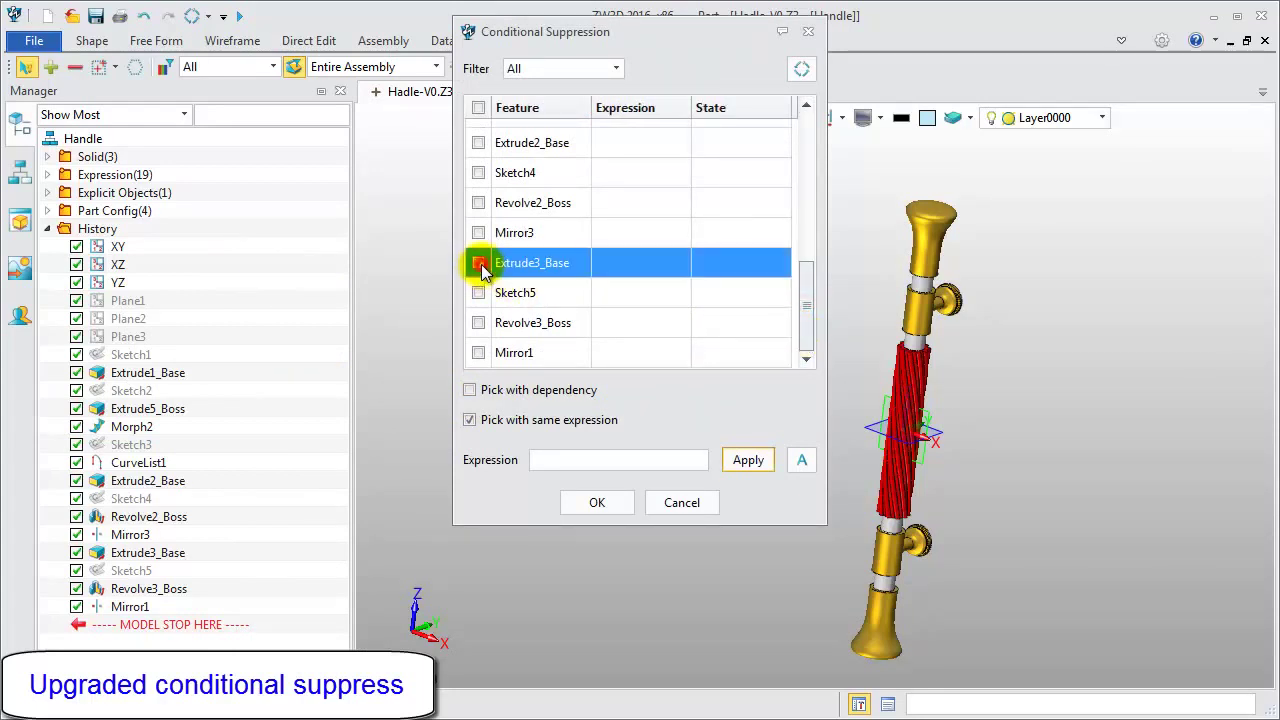
click(479, 323)
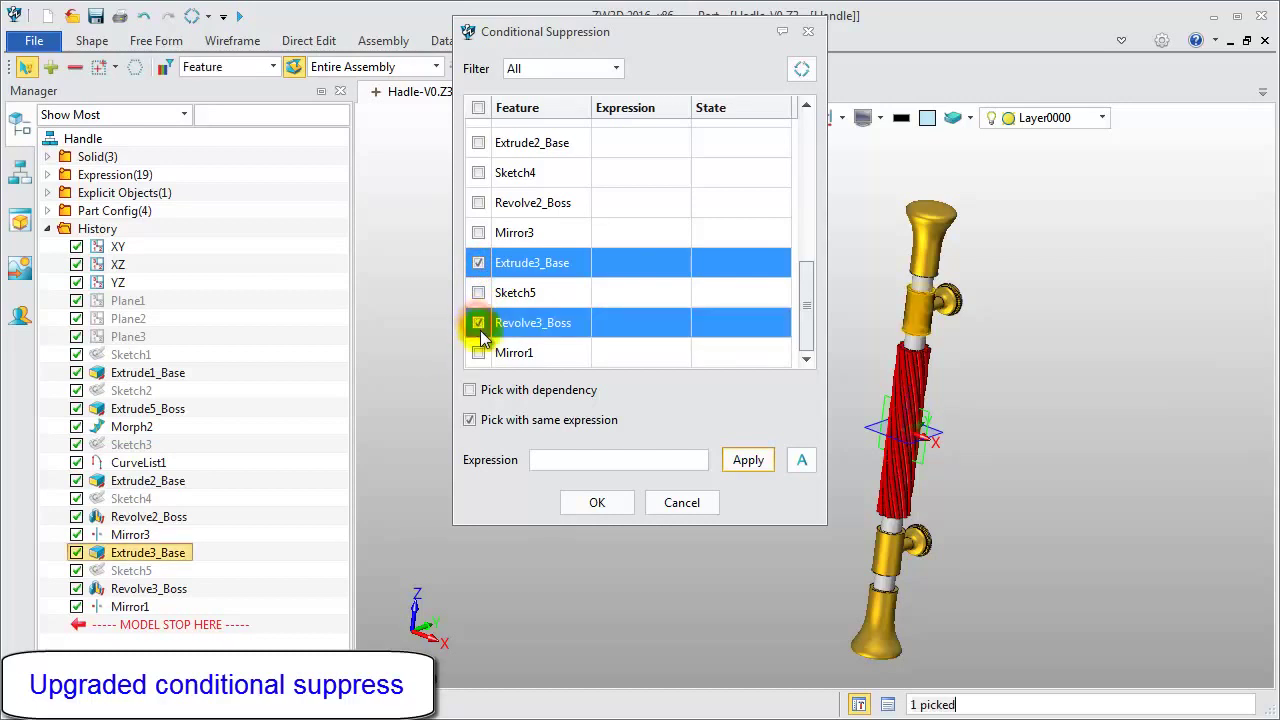
click(577, 458)
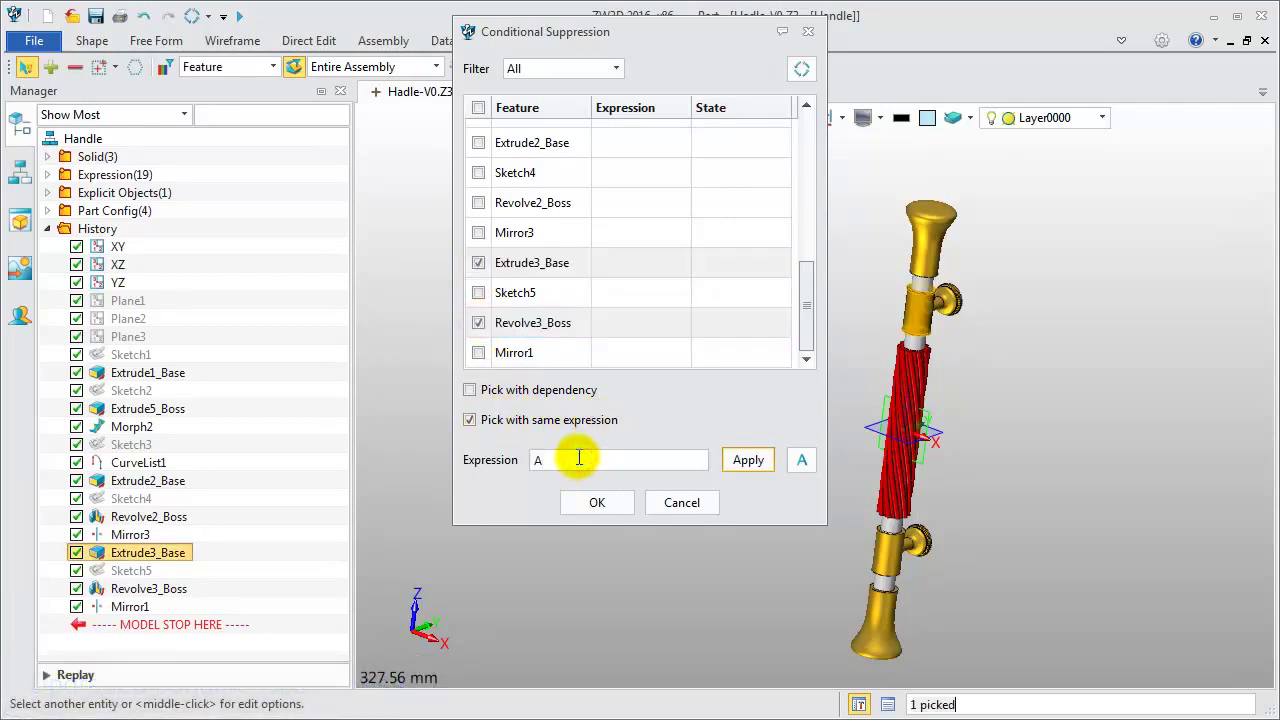
click(748, 468)
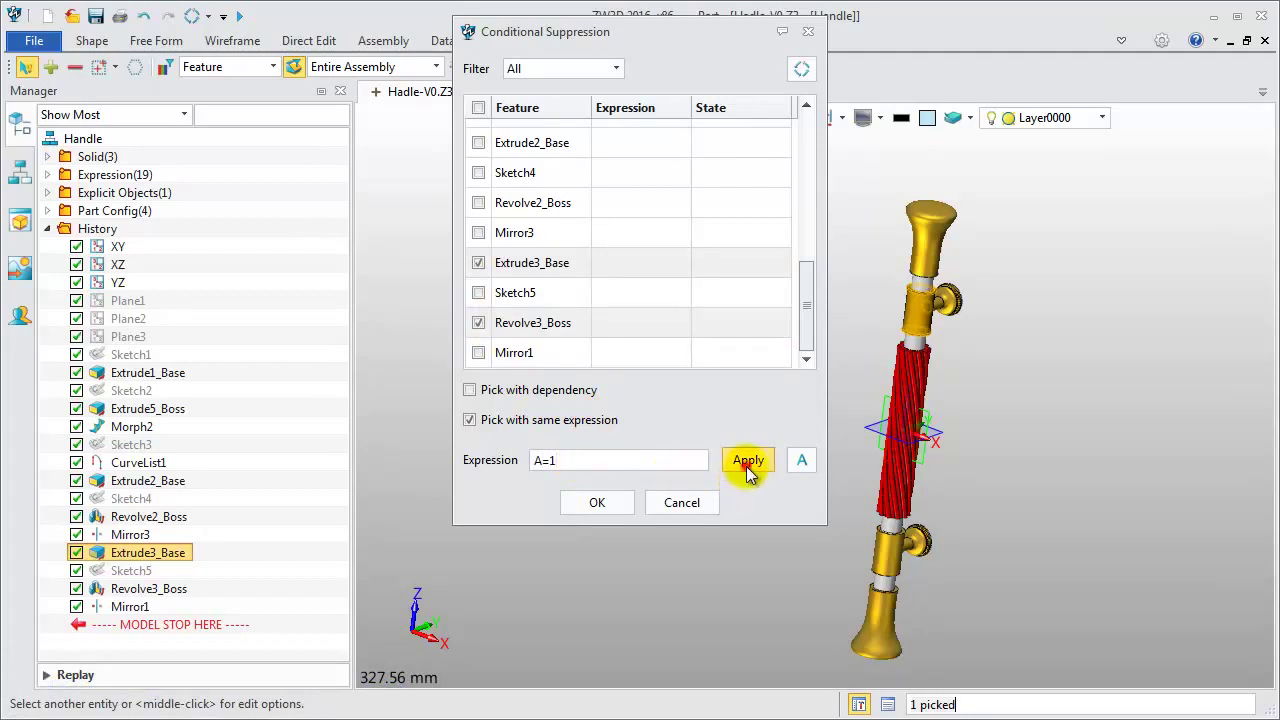
drag(803, 205, 811, 334)
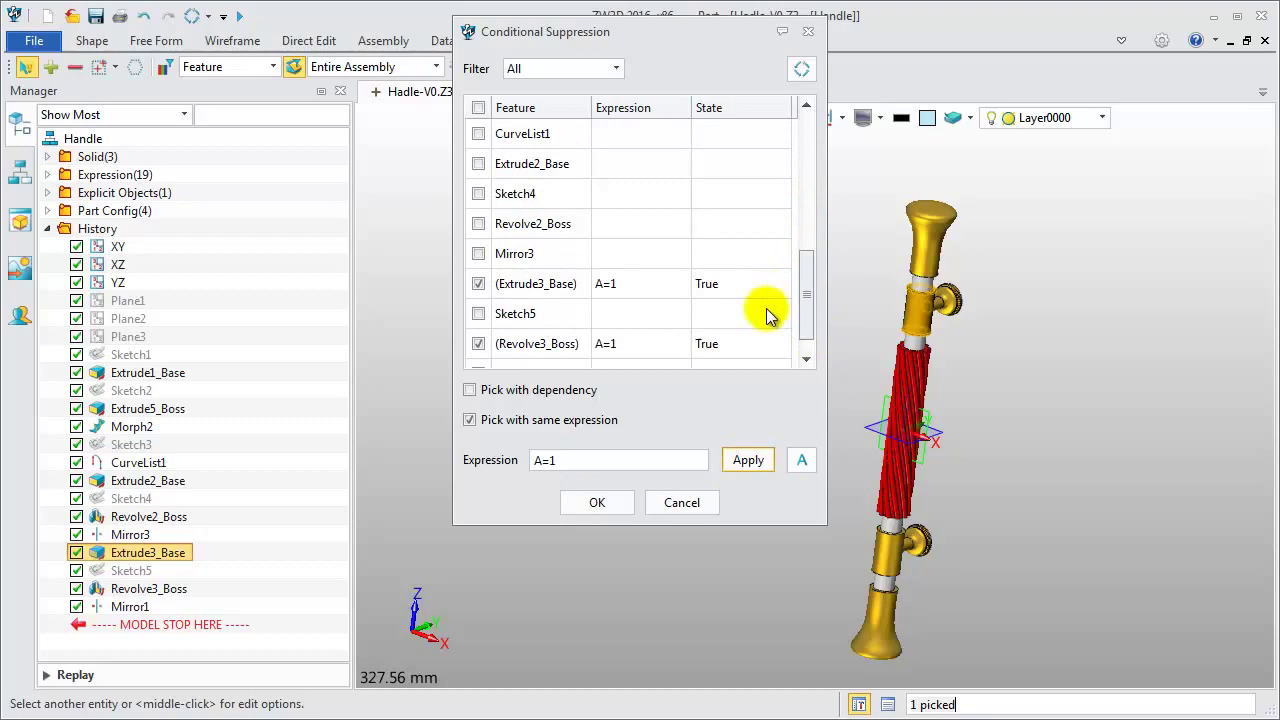
click(597, 503)
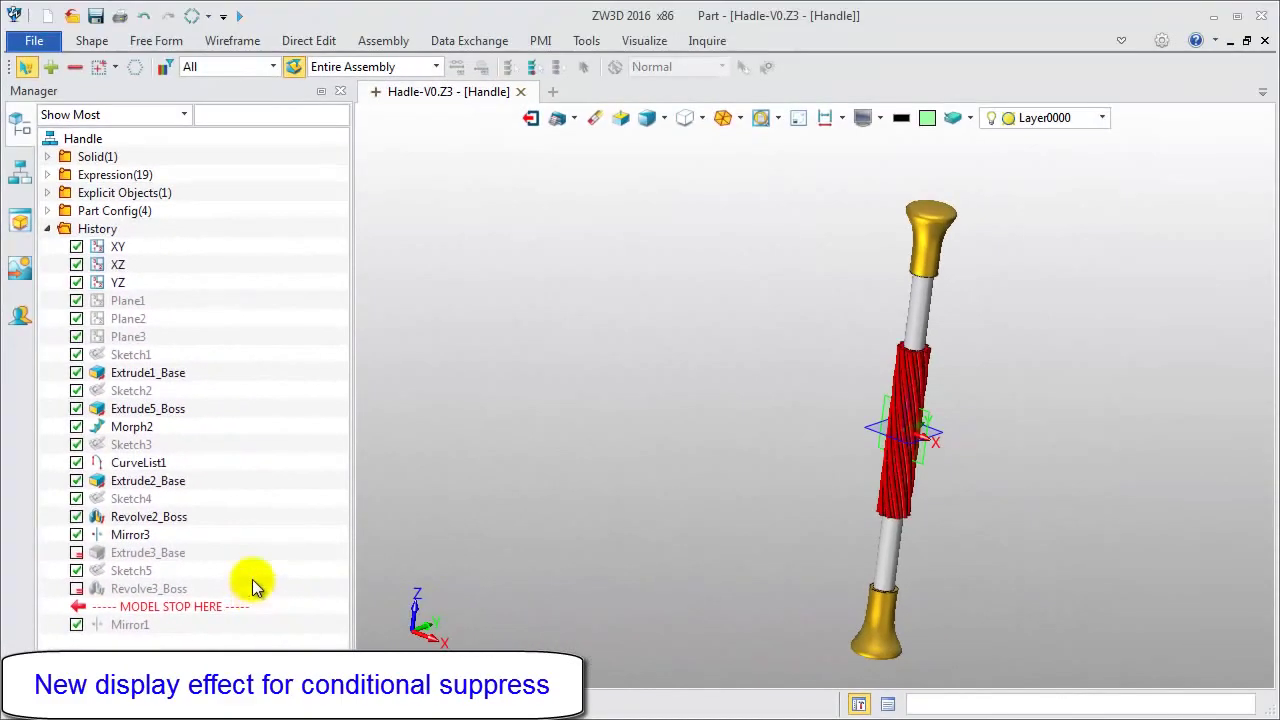
Step: Edit variable A in the Expression folder, changing its value from 1 to 0
click(48, 176)
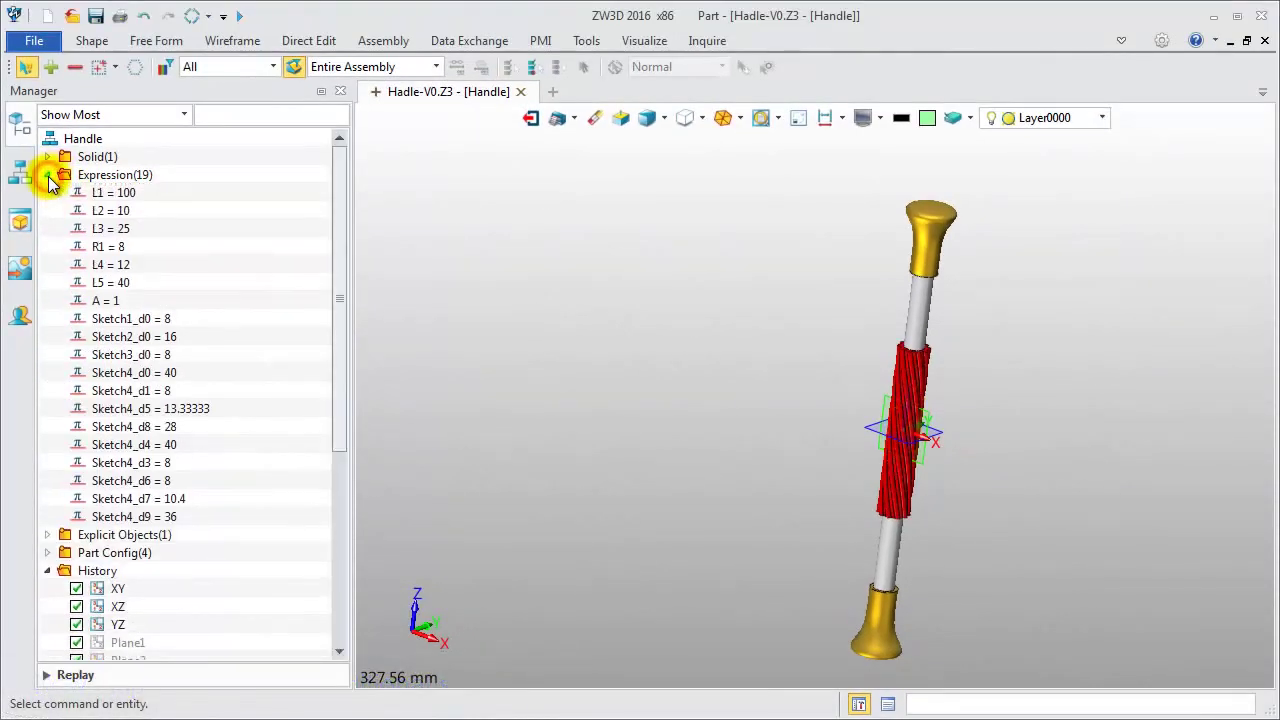
right_click(118, 306)
click(194, 316)
drag(432, 282, 378, 285)
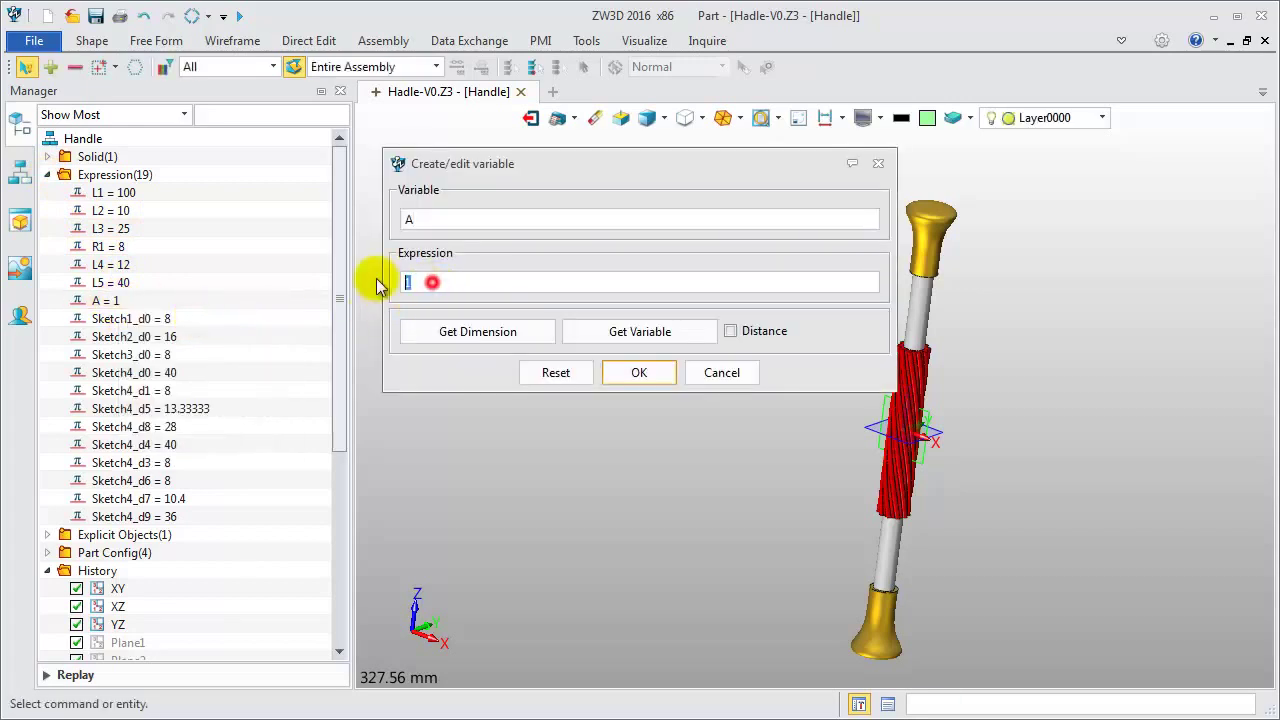
text(0)
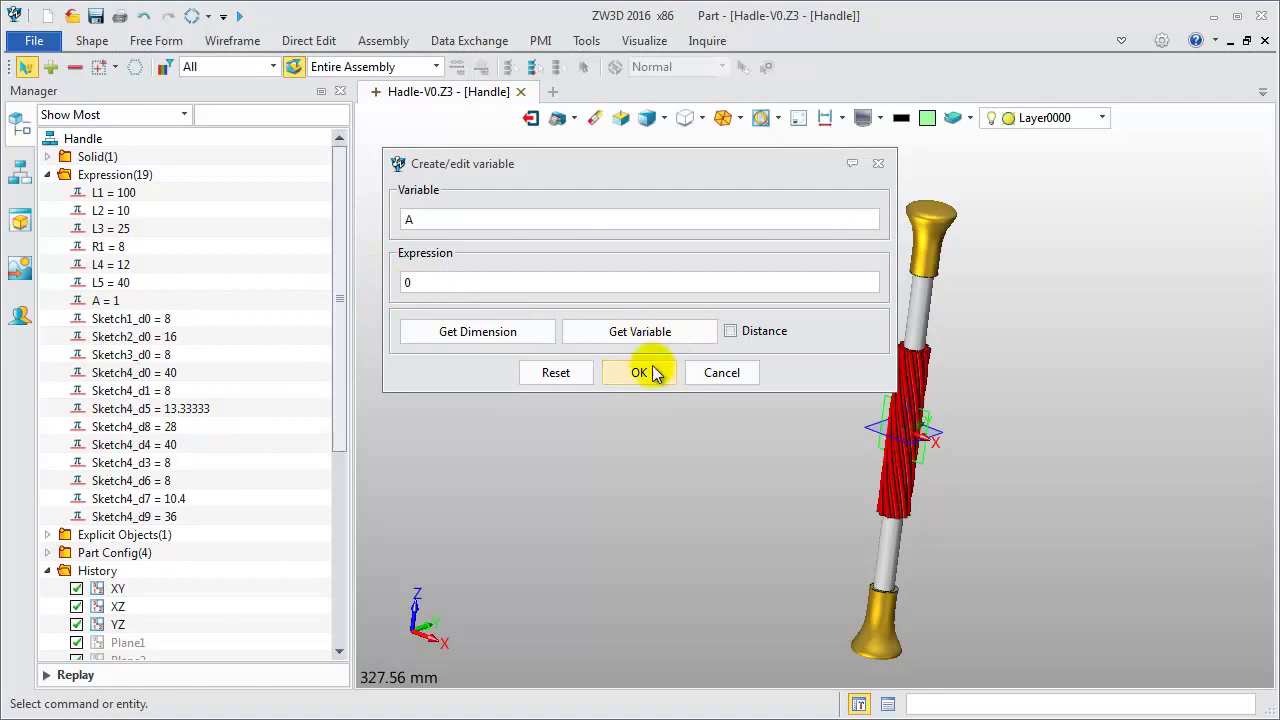
click(639, 372)
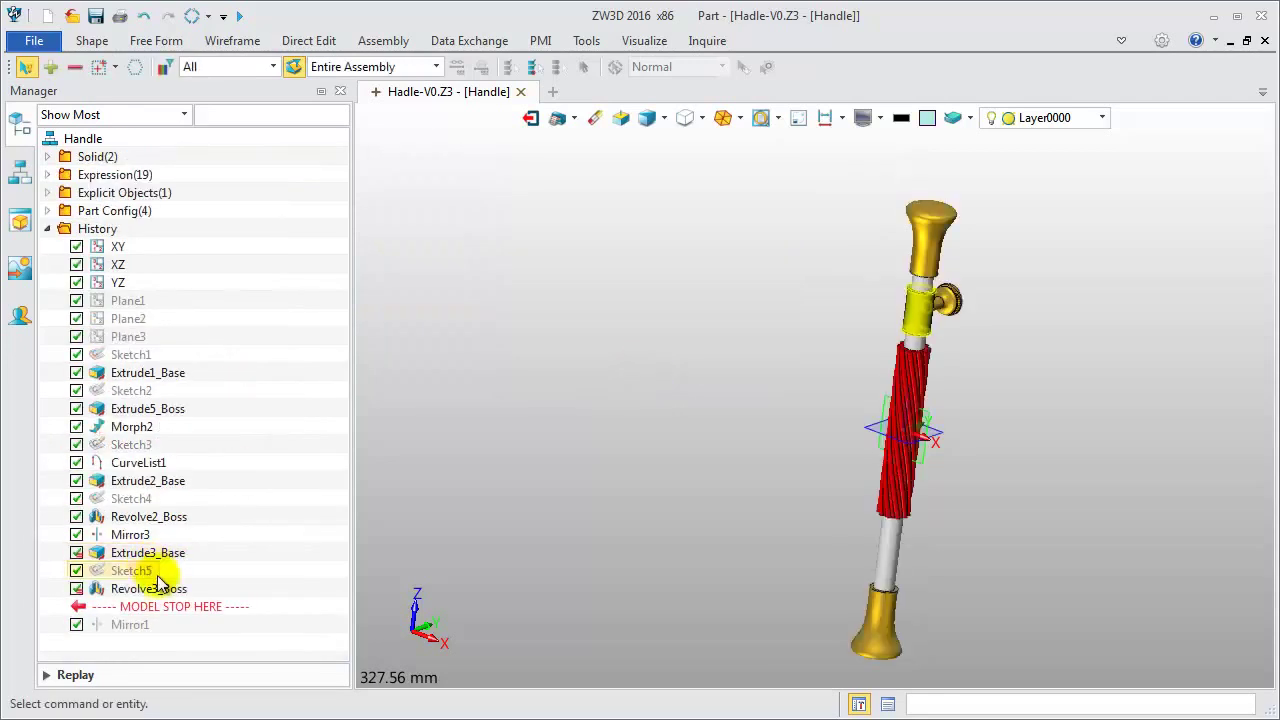
Step: Replay the feature history to the end
click(100, 676)
click(95, 630)
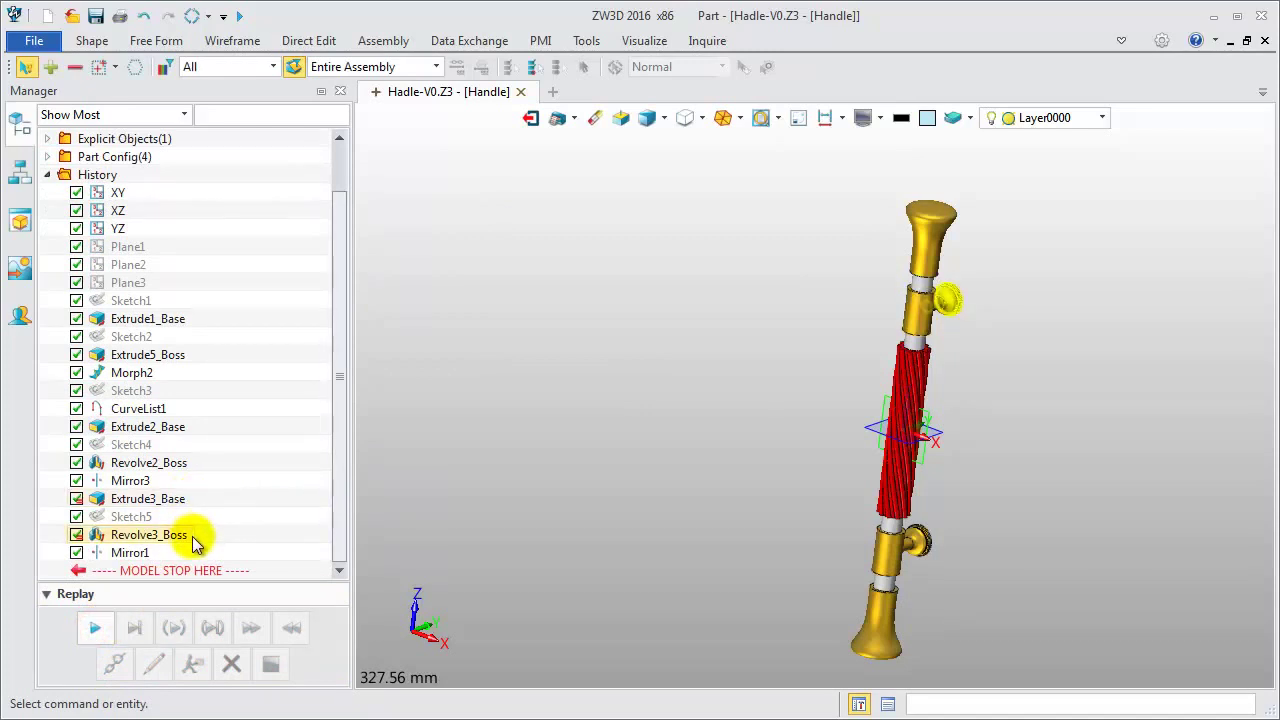
click(90, 594)
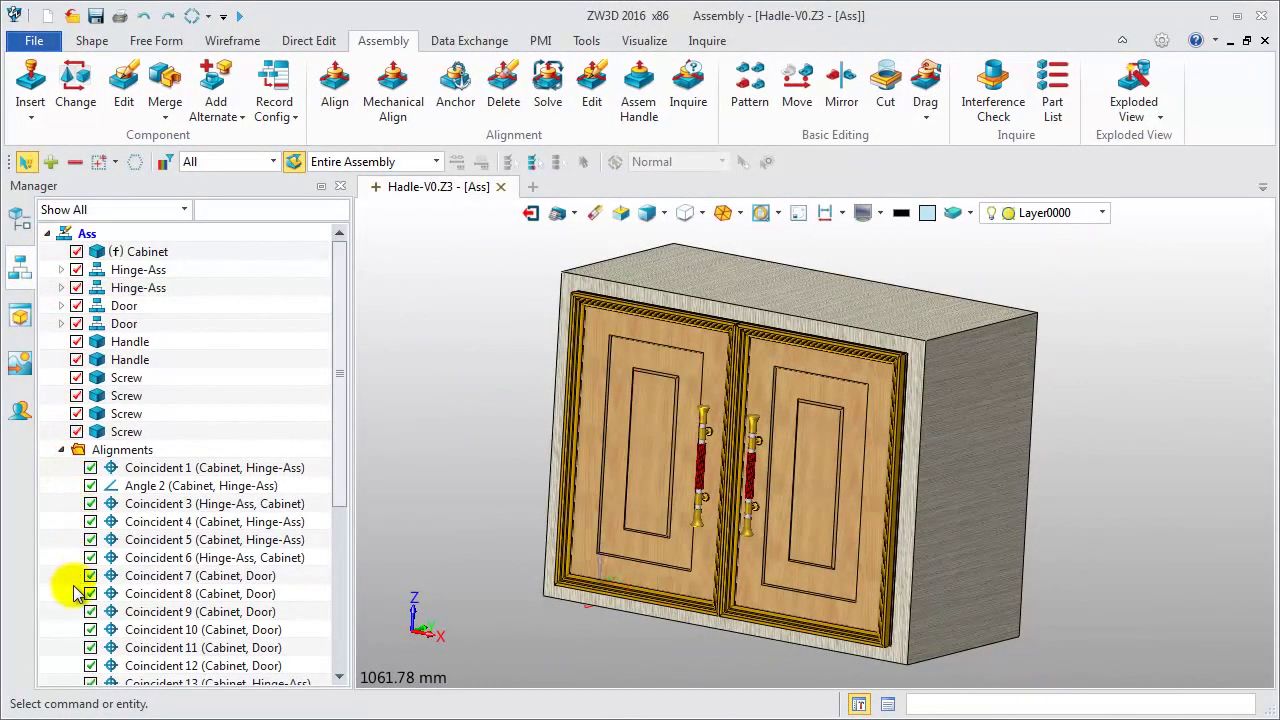
click(77, 252)
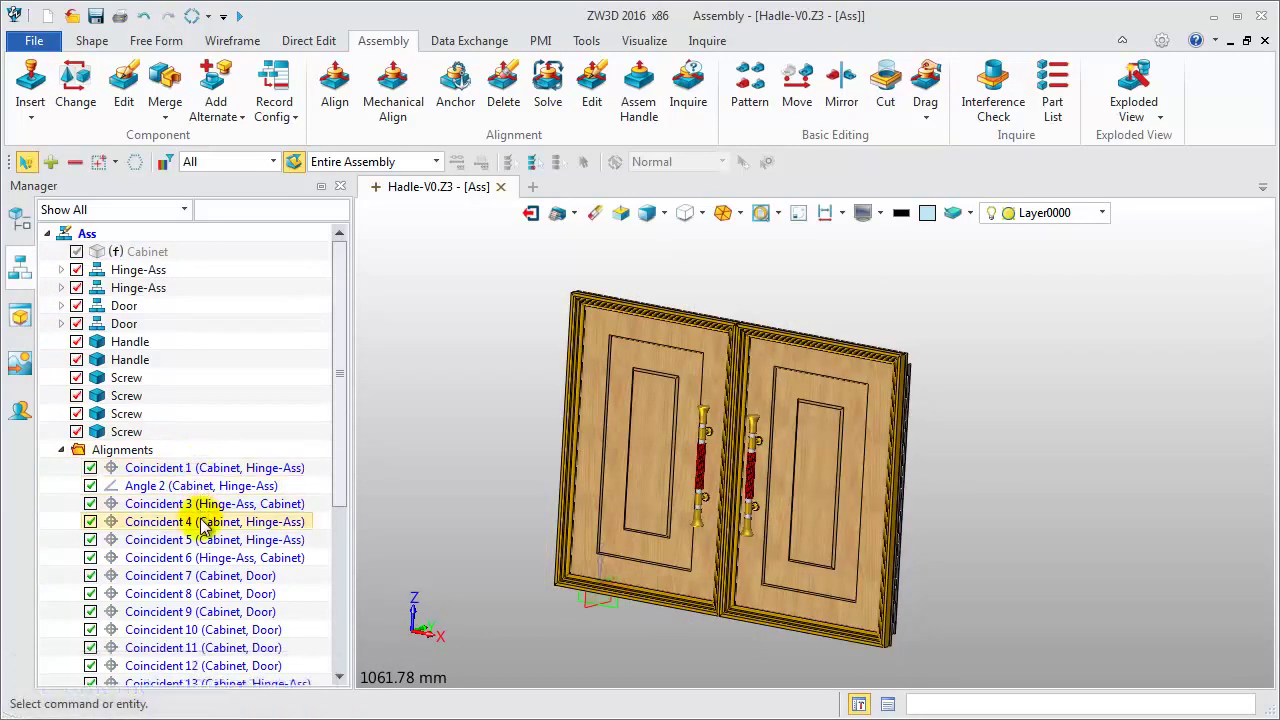
click(77, 252)
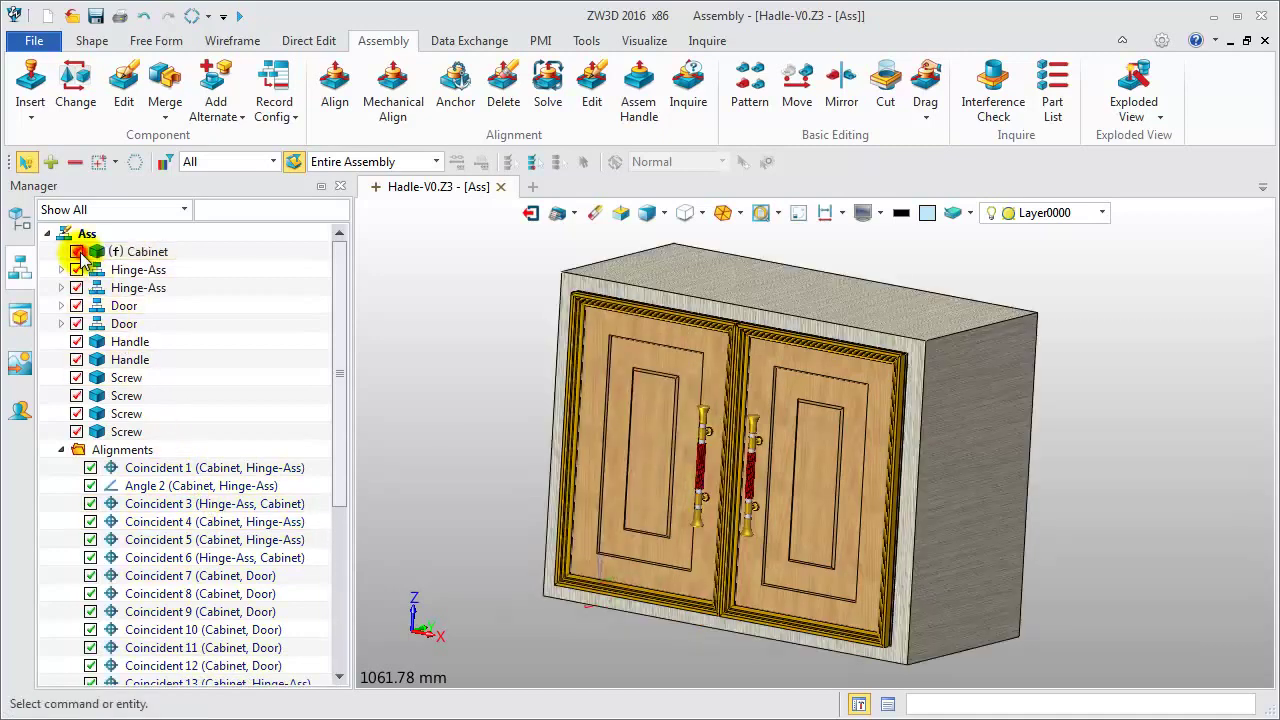
right_click(163, 257)
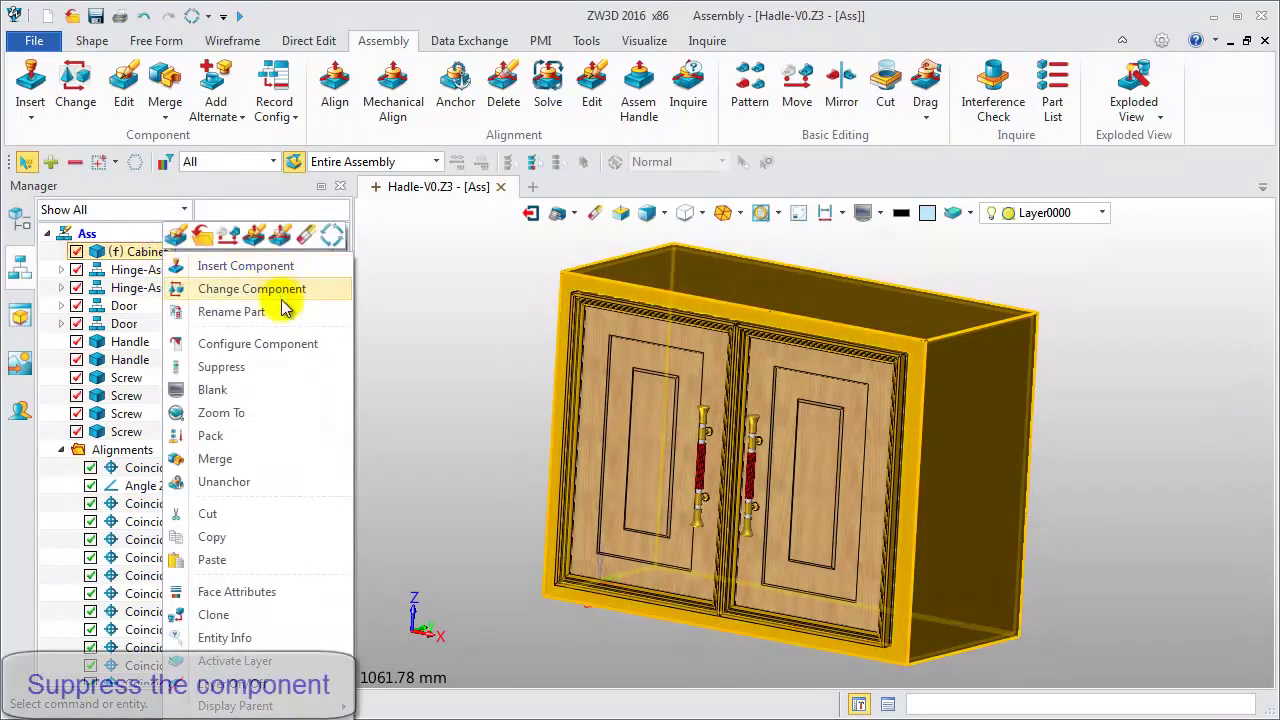
click(278, 370)
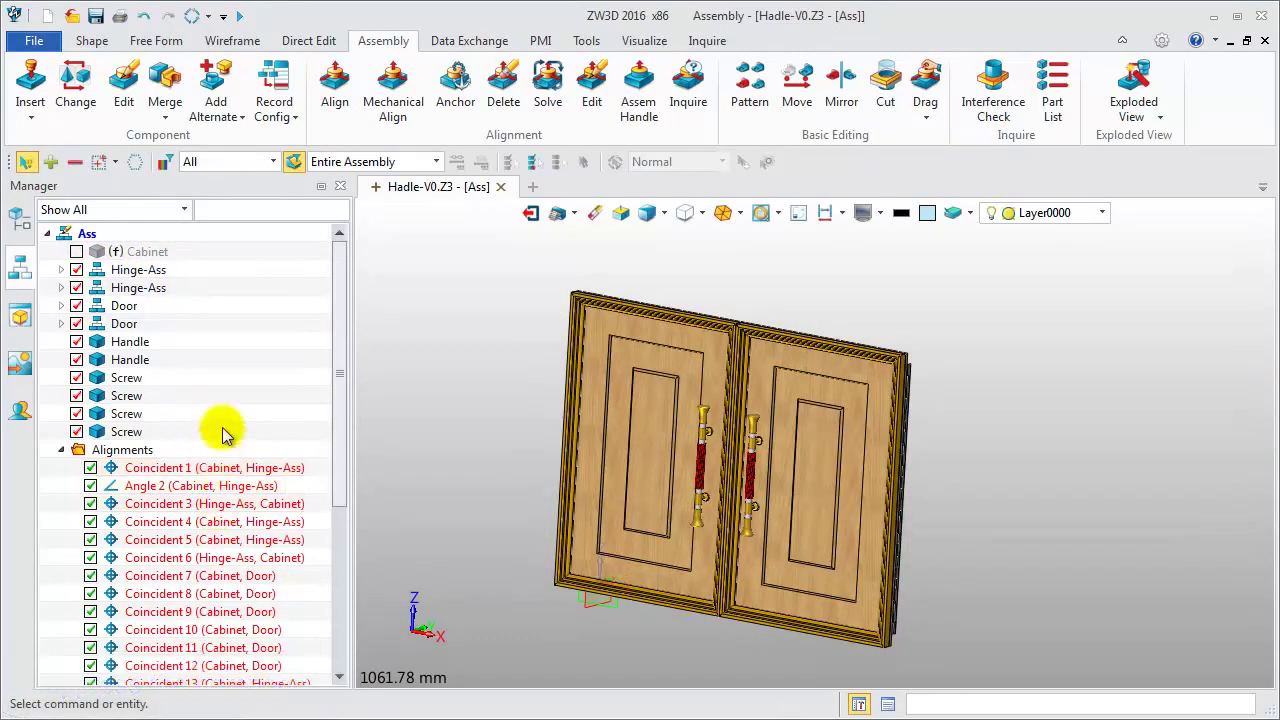
right_click(157, 252)
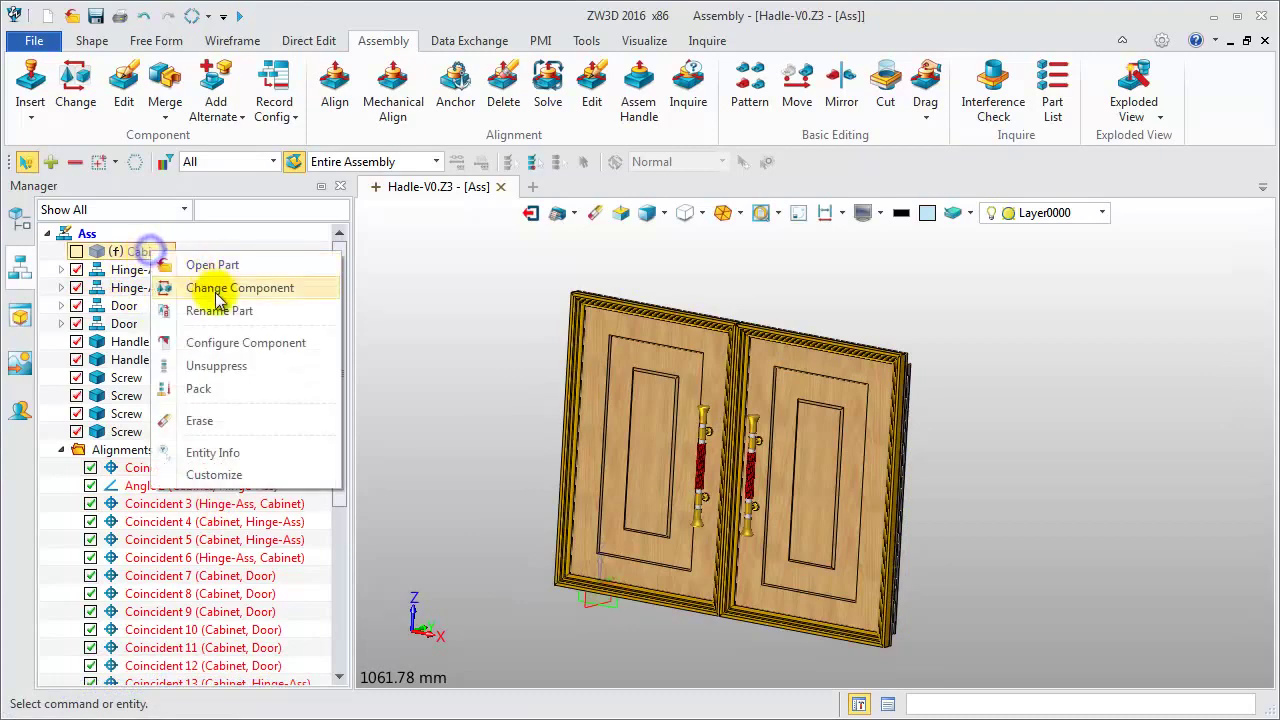
click(226, 366)
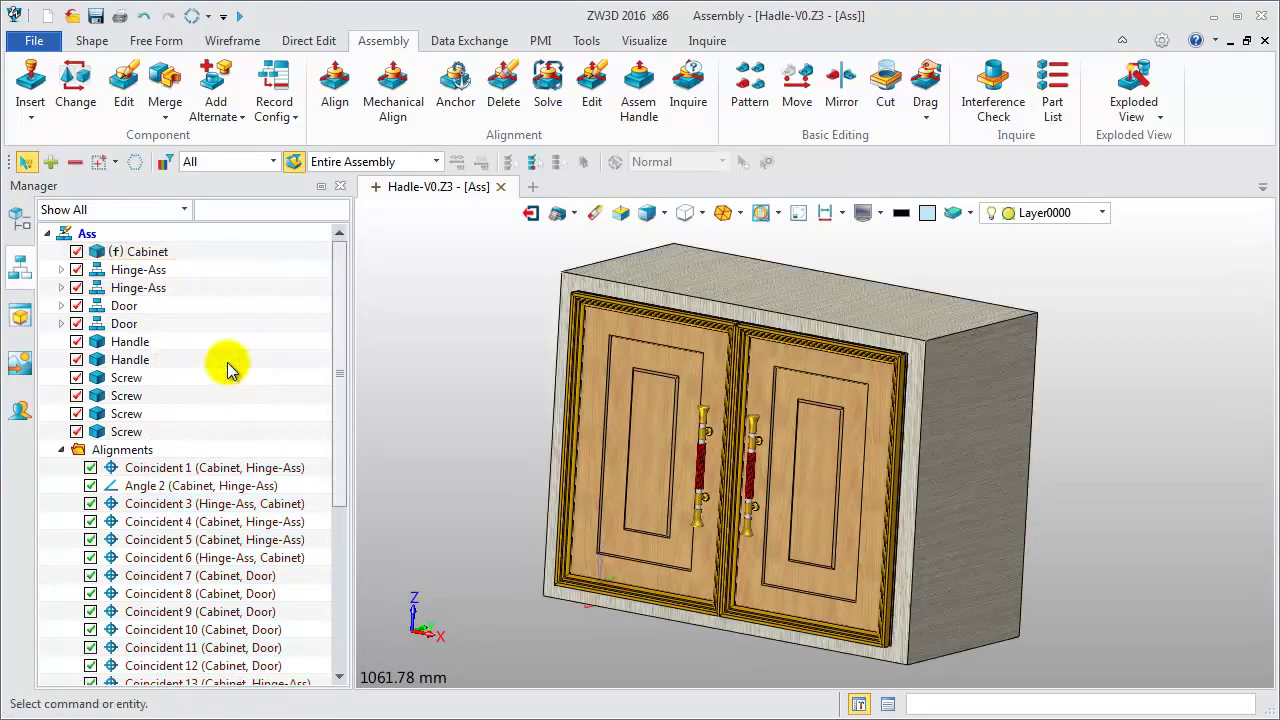
click(692, 96)
click(1246, 223)
drag(337, 471, 335, 605)
click(220, 557)
click(222, 575)
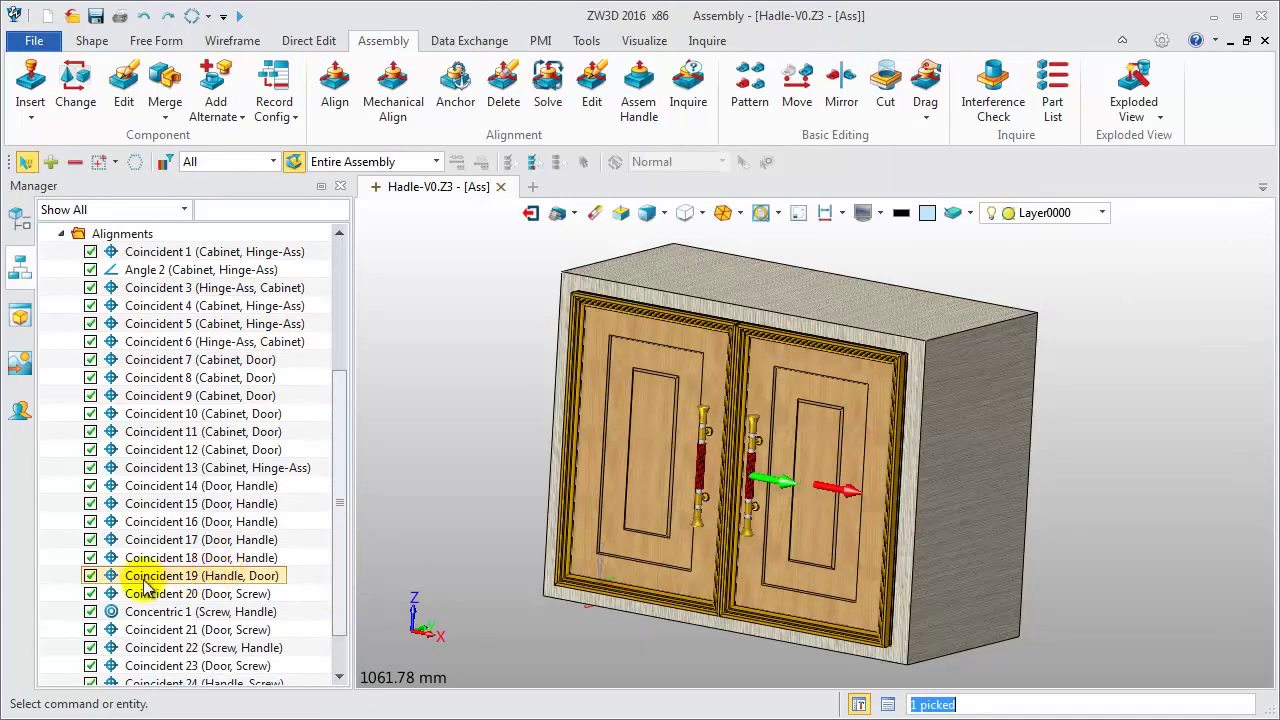
click(90, 576)
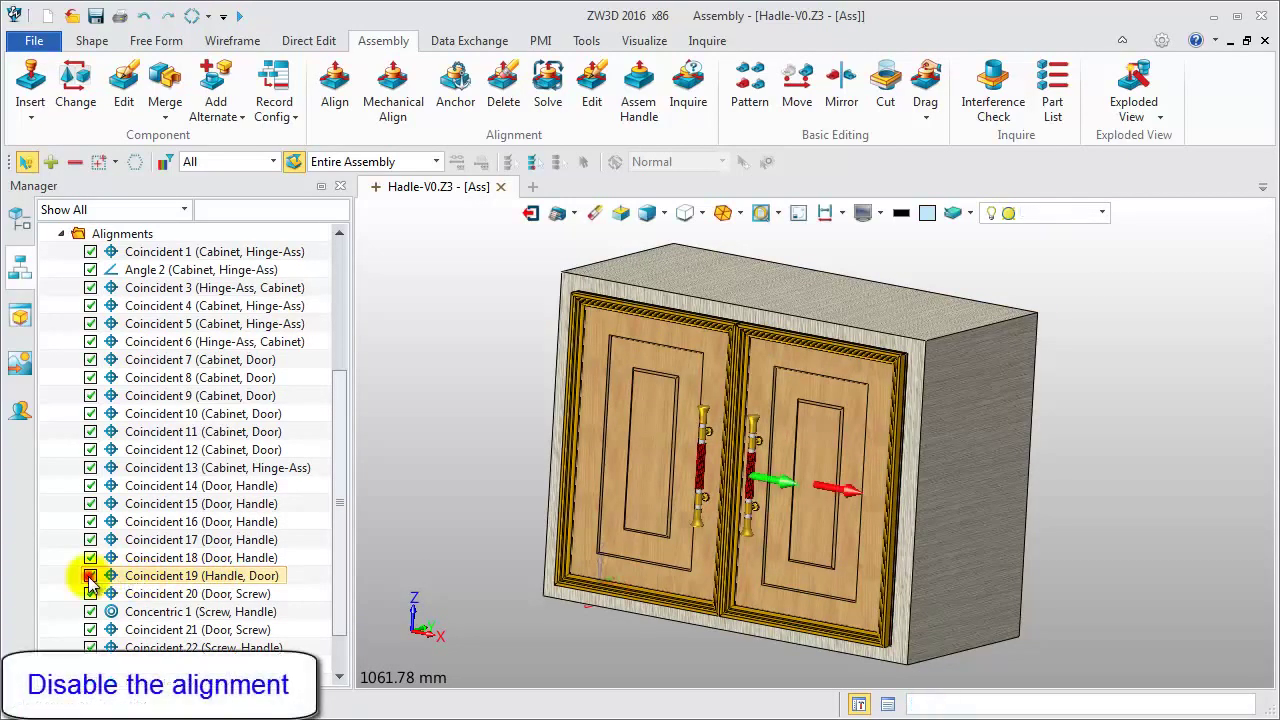
scroll(343, 500, down, 5)
scroll(340, 648, down, 1)
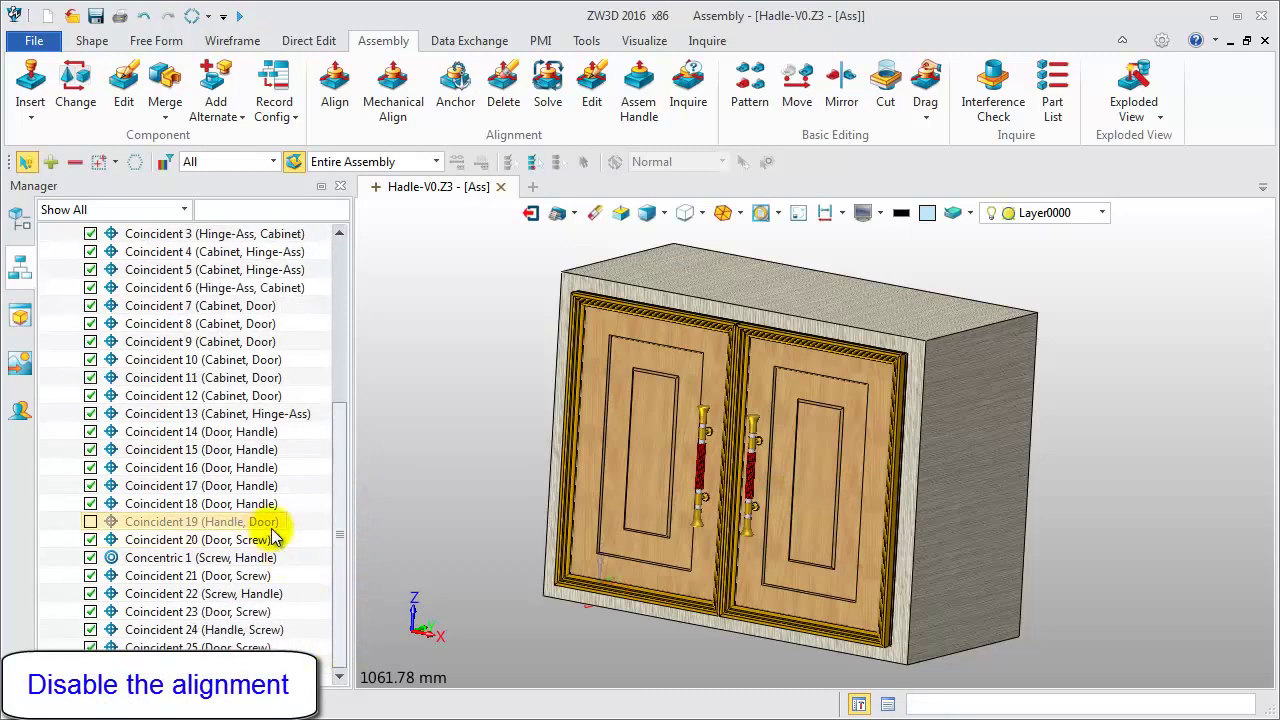
click(686, 88)
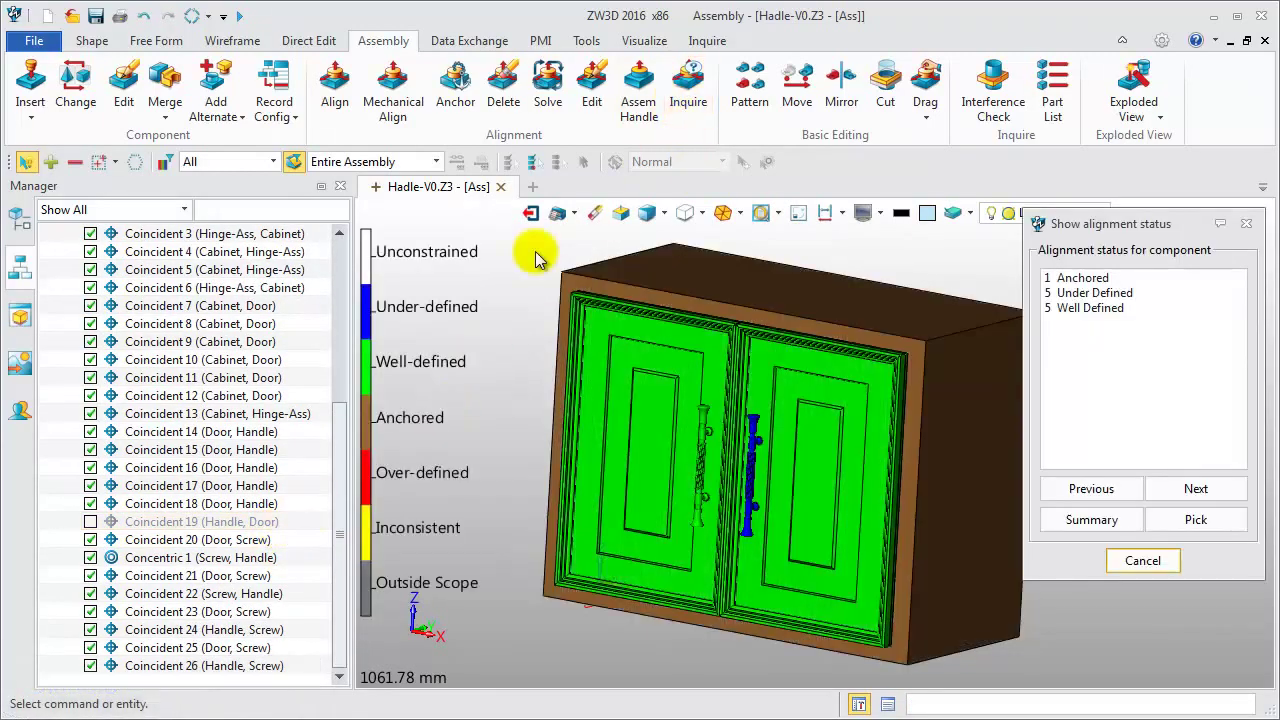
click(1248, 226)
click(90, 521)
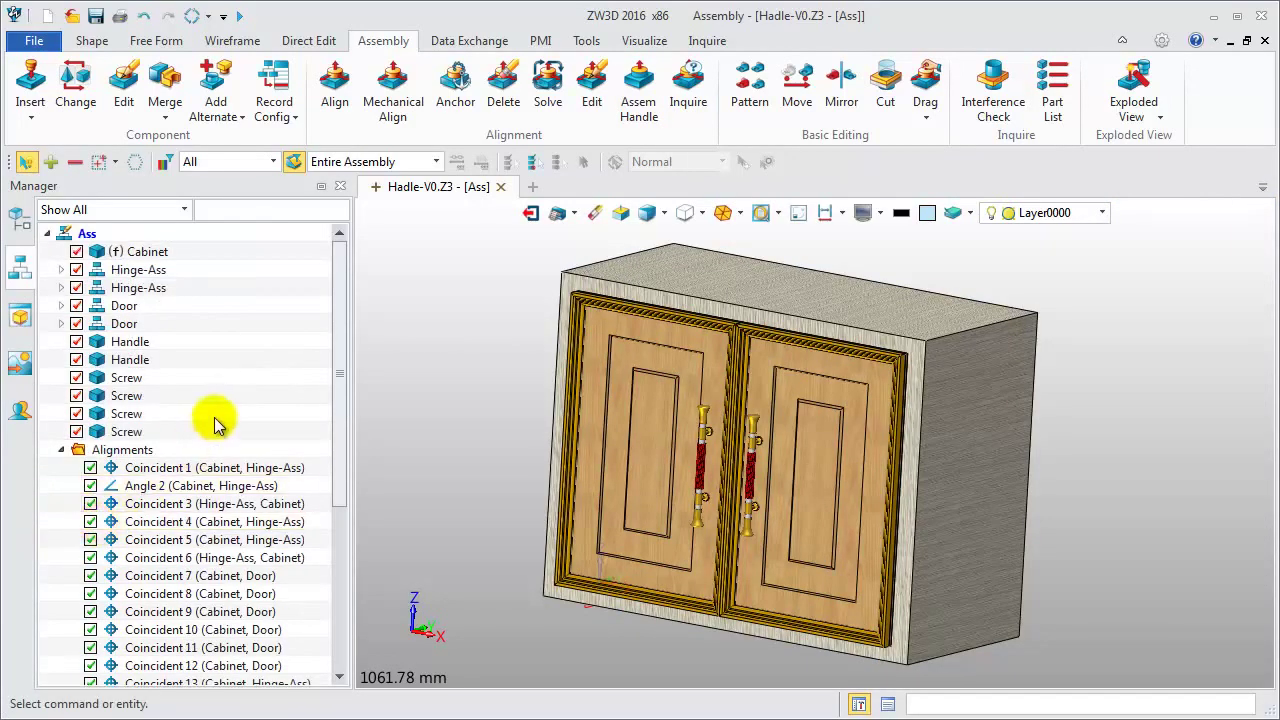
Step: Collapse Alignments, expand Door and Hinge-Ass, activate Handle, then return to Ass
click(61, 449)
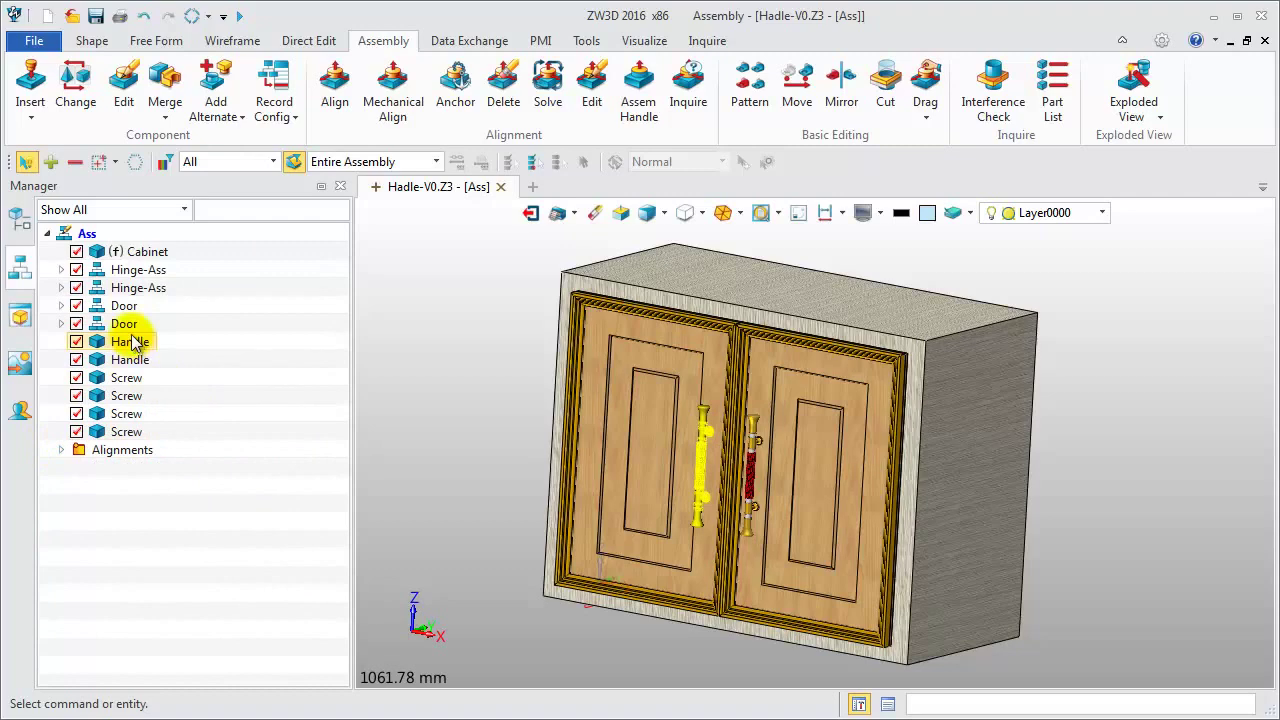
click(61, 323)
click(61, 269)
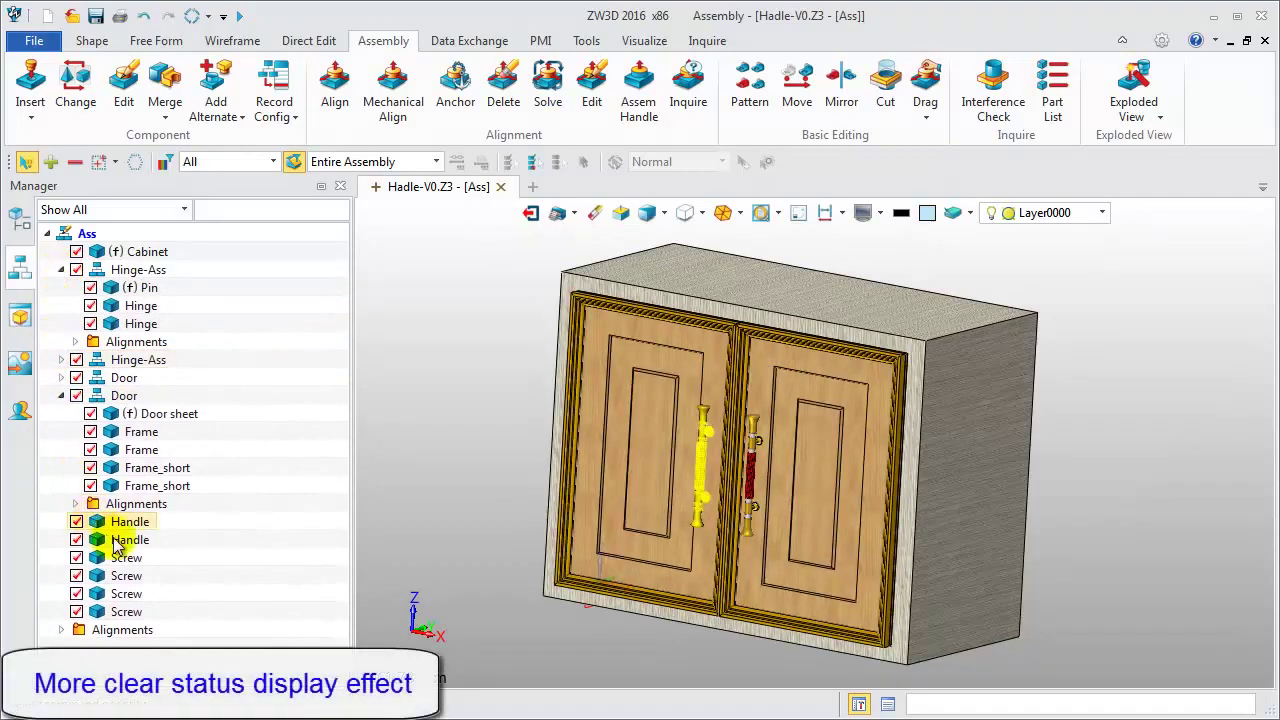
double_click(131, 522)
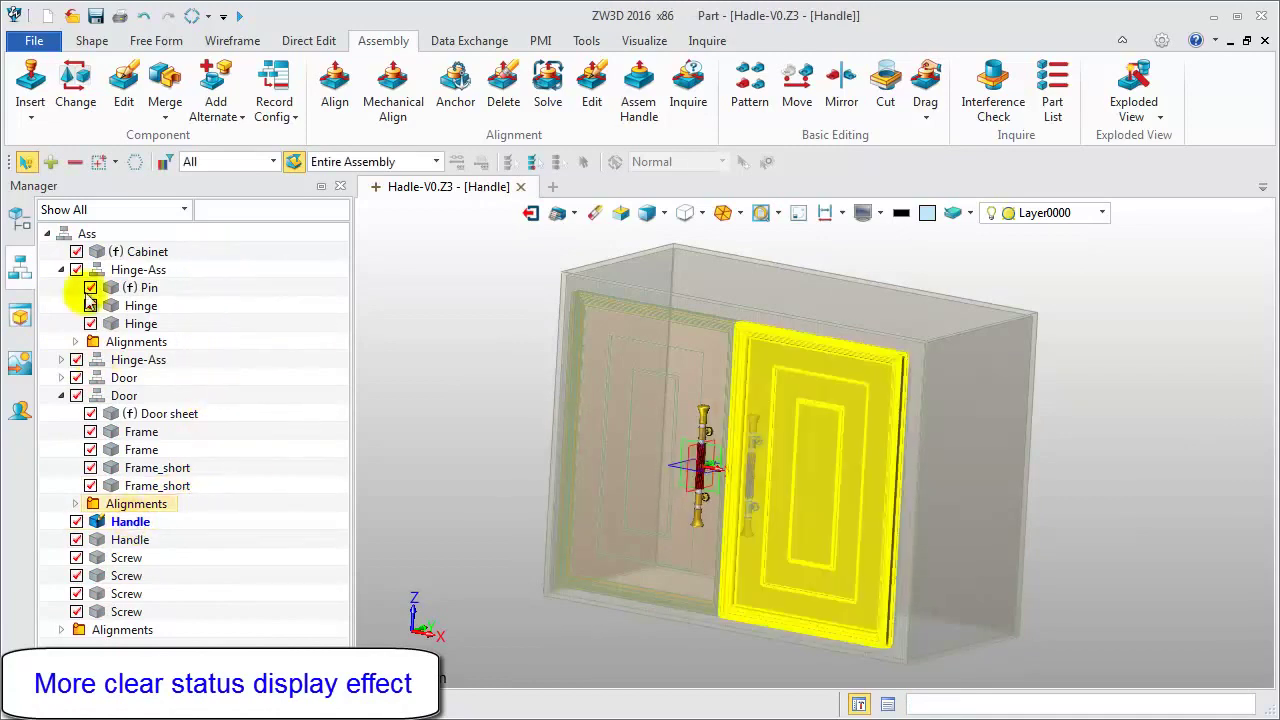
double_click(80, 235)
click(61, 395)
Step: Switch the first Handle from Short to the Length configuration
right_click(140, 418)
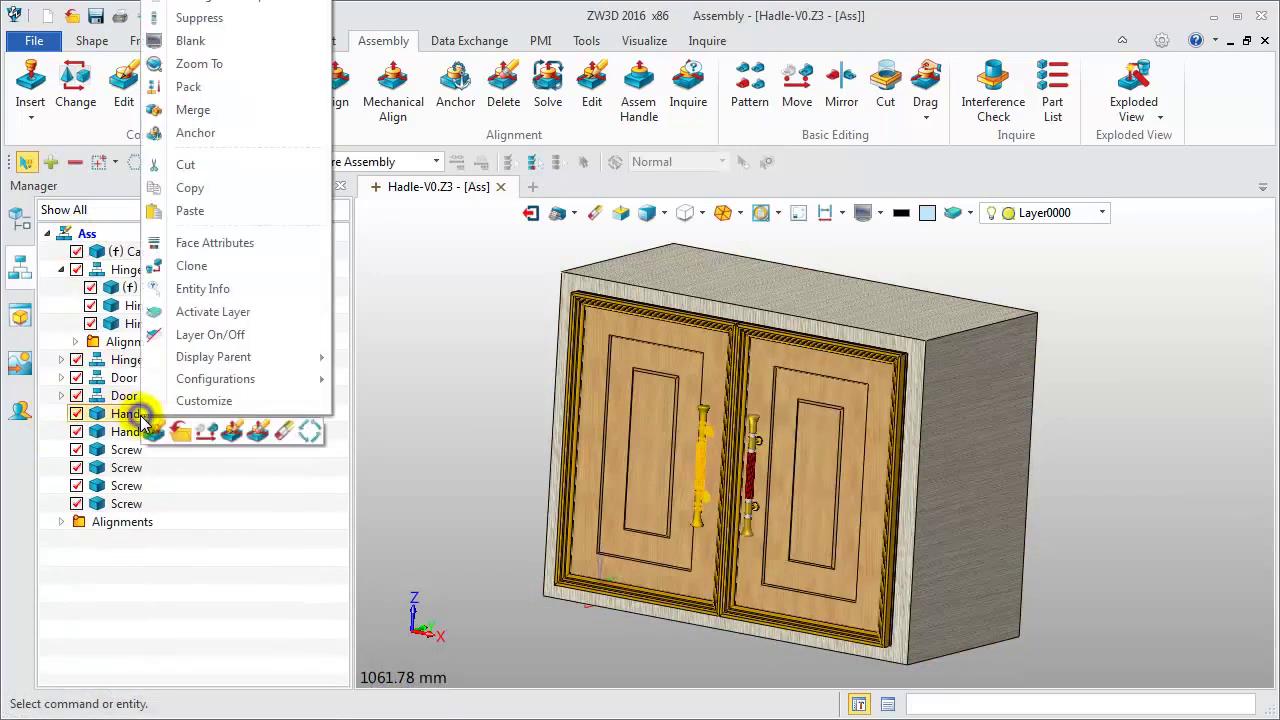
mouse_move(318, 378)
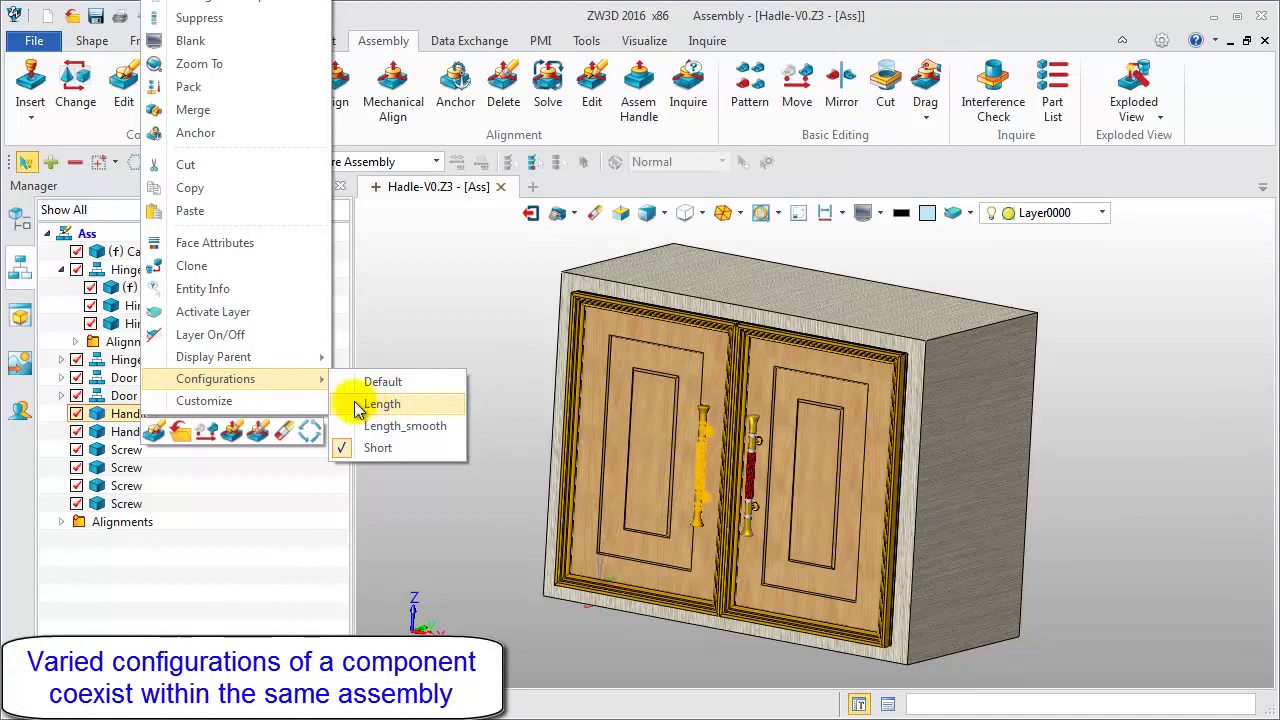
click(352, 404)
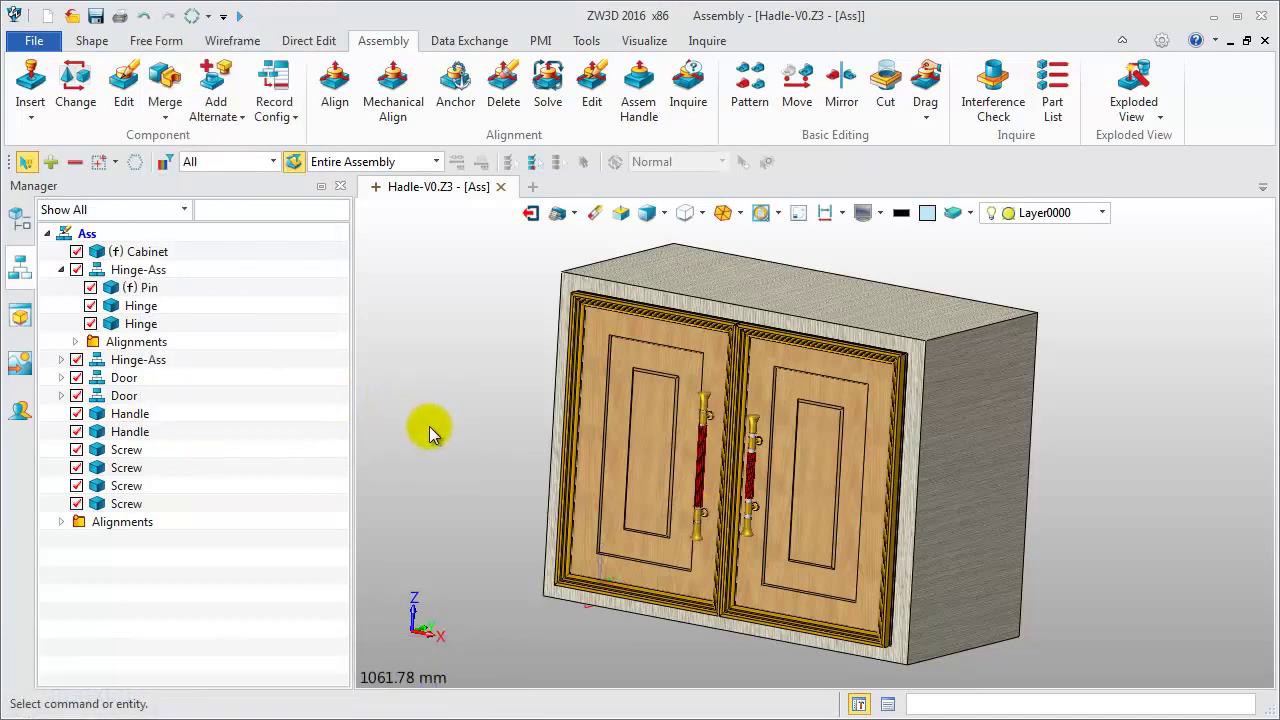
Step: Set the second Handle to the Length configuration as well
right_click(155, 431)
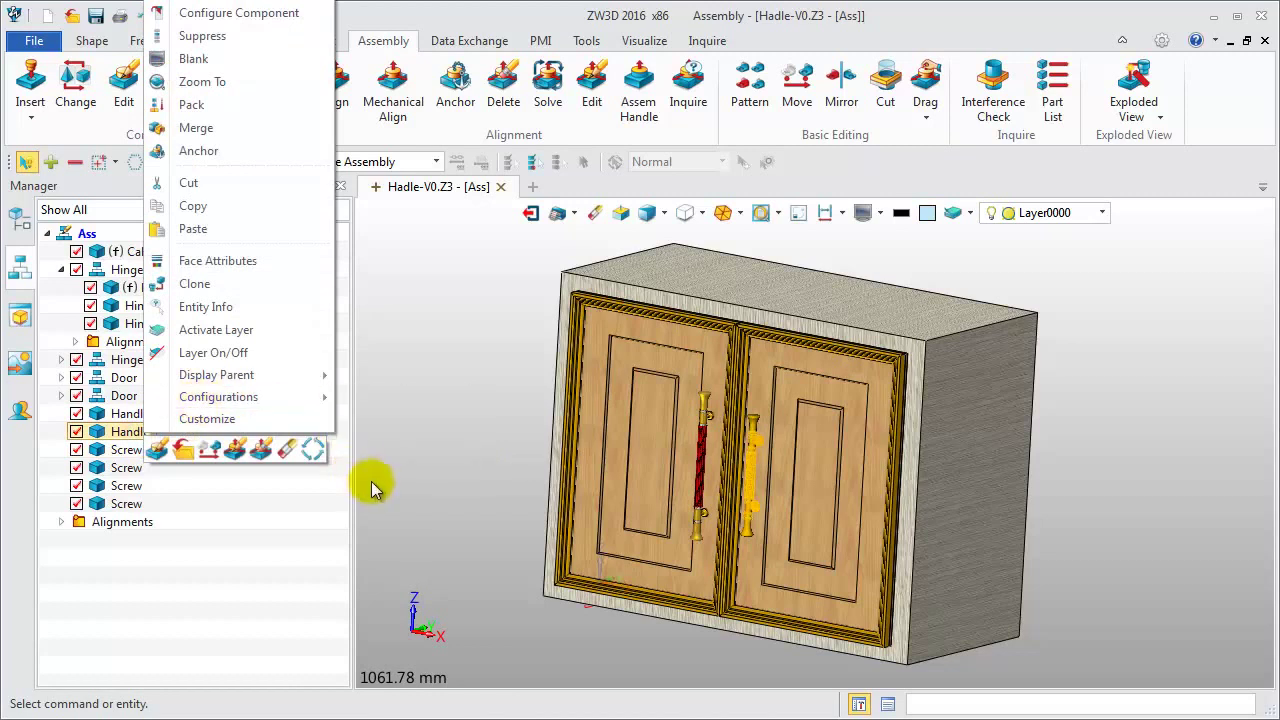
click(278, 513)
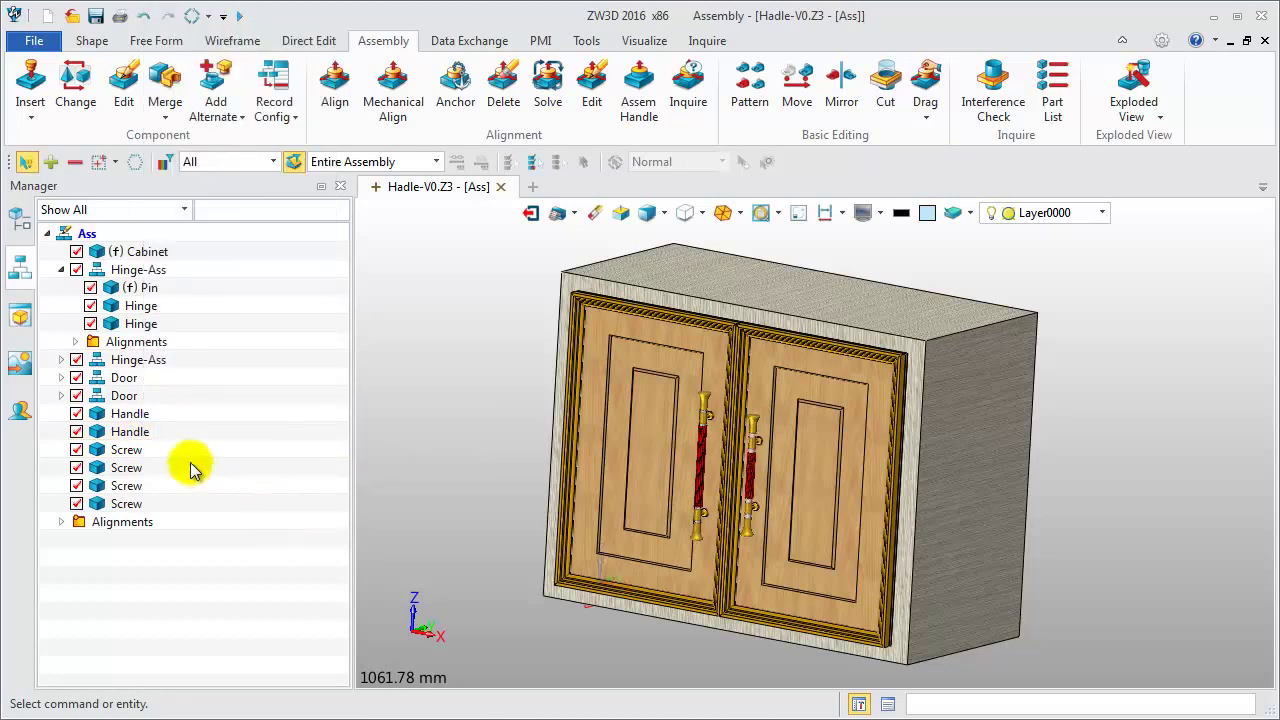
right_click(150, 431)
mouse_move(320, 391)
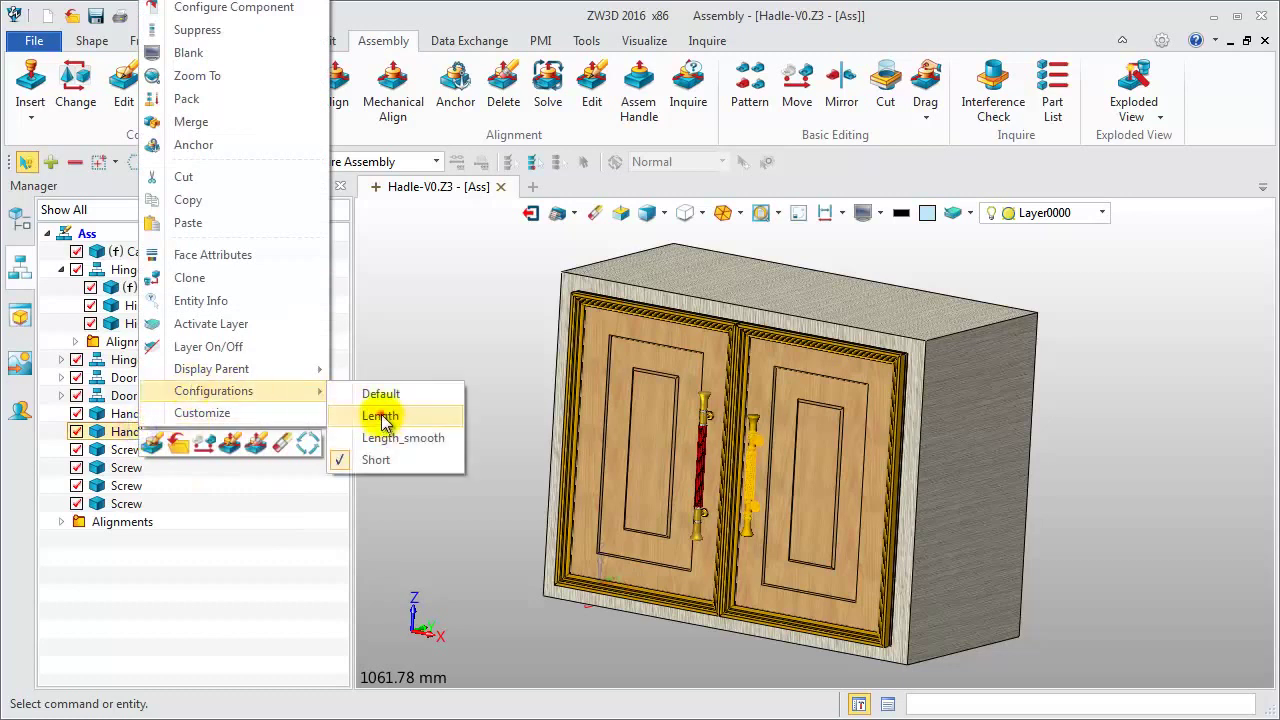
click(382, 415)
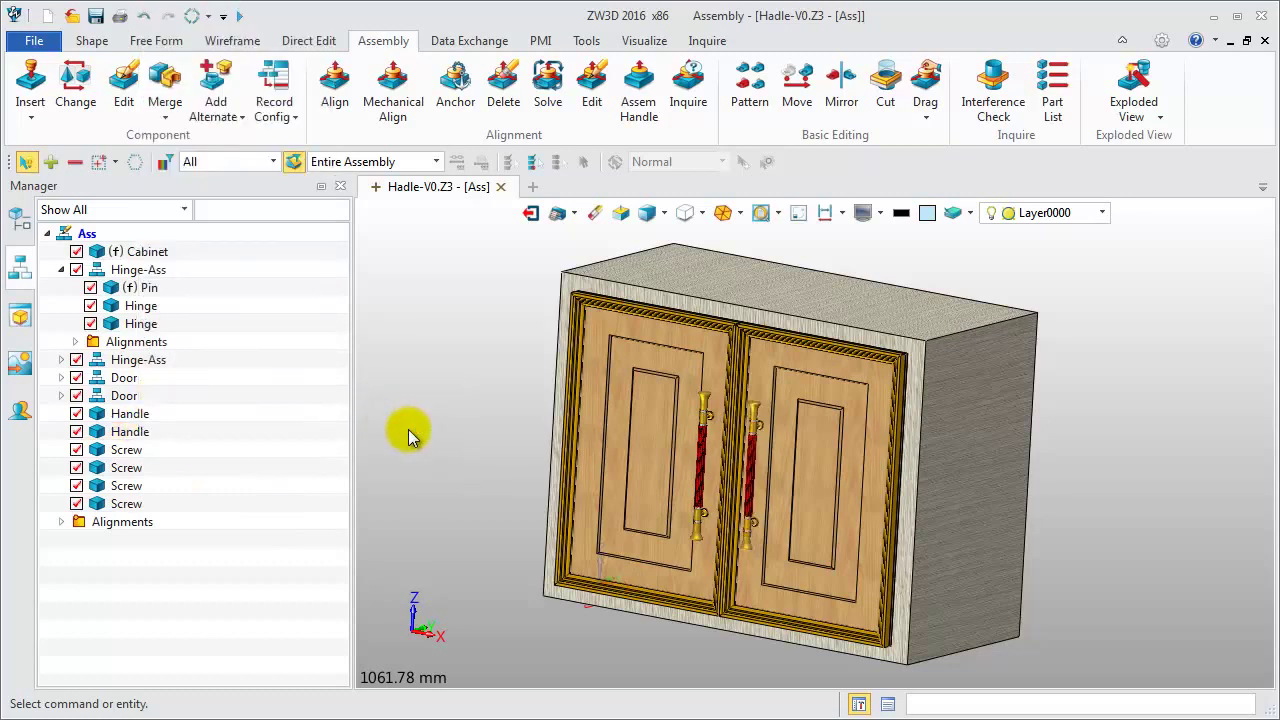